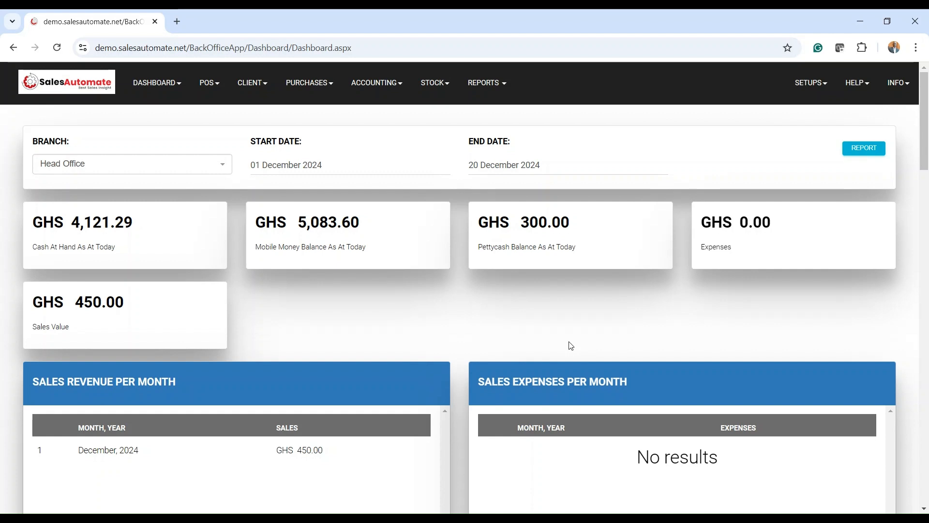
Open the front-desk retail walk-in POS and bring up the product list for adding an item
{"action": "left_click", "coordinate": [211, 86]}
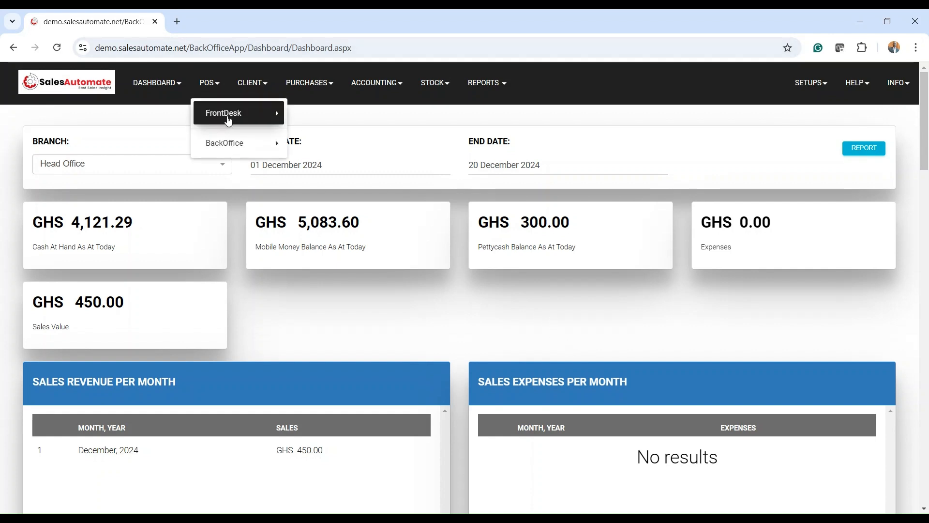
{"action": "mouse_move", "coordinate": [233, 117]}
{"action": "left_click", "coordinate": [351, 120]}
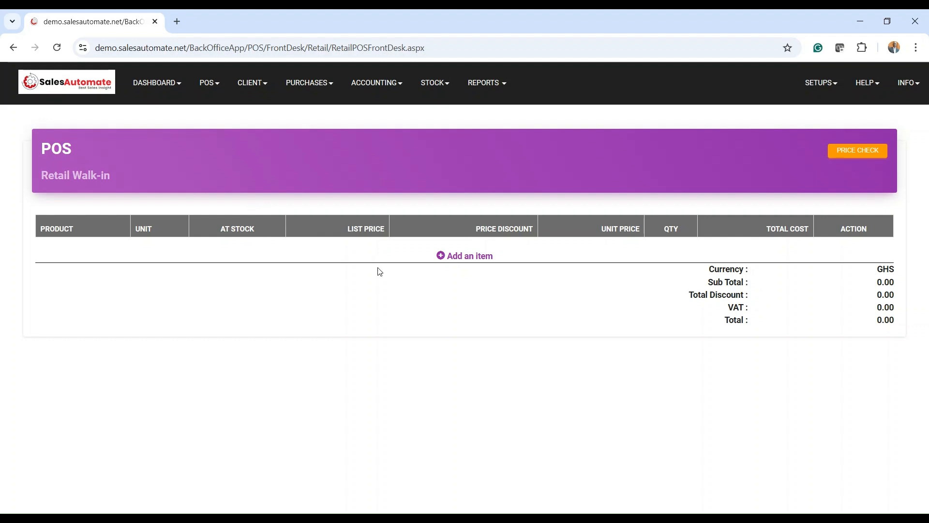
{"action": "left_click", "coordinate": [469, 260]}
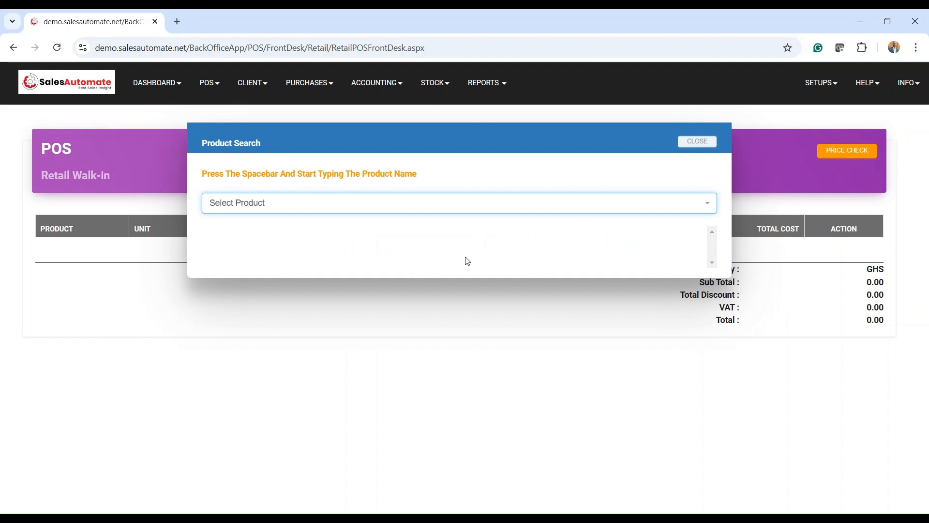
{"action": "left_click", "coordinate": [279, 208]}
{"action": "left_click", "coordinate": [280, 208]}
{"action": "left_click", "coordinate": [280, 208]}
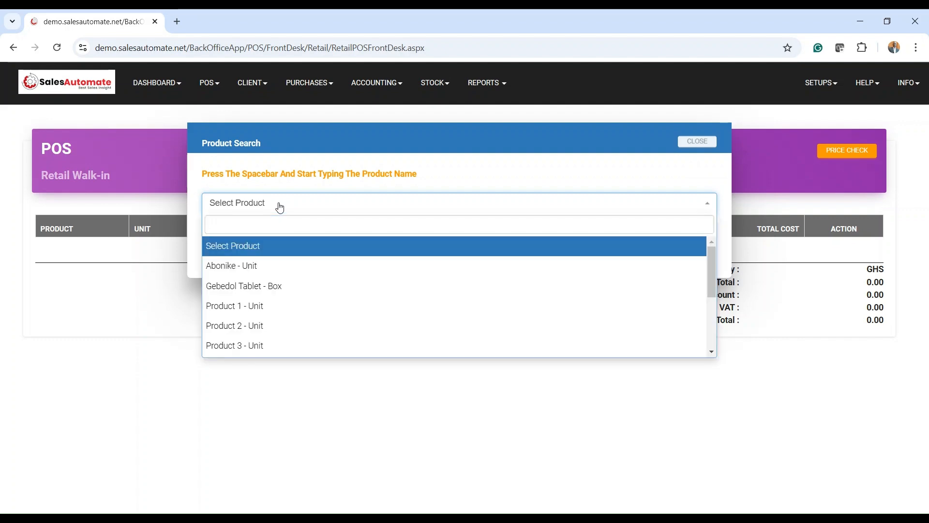
Look through the product list to examine which products and units are available for sale
{"action": "key", "text": "Down"}
{"action": "key", "text": "Down"}
{"action": "key", "text": "Down"}
{"action": "key", "text": "Down"}
{"action": "key", "text": "Down"}
{"action": "key", "text": "Down"}
{"action": "key", "text": "Down"}
{"action": "key", "text": "Down"}
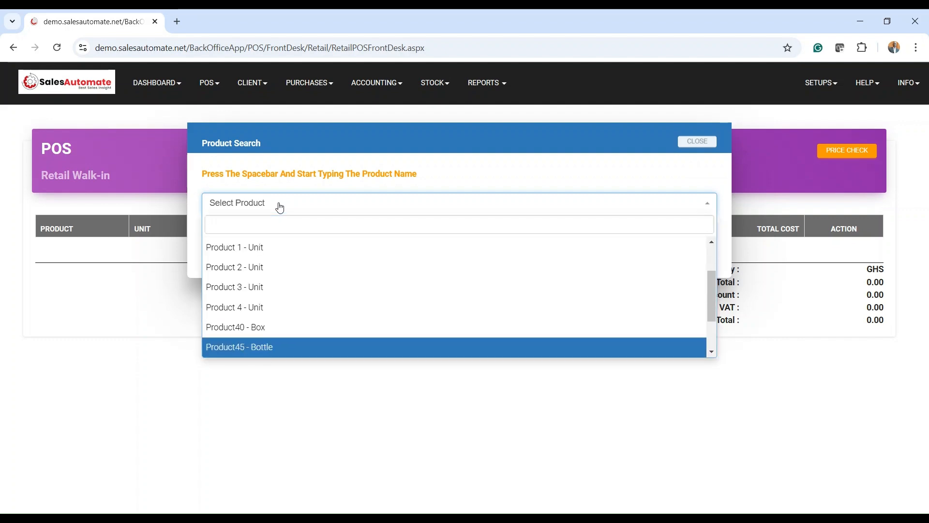
{"action": "key", "text": "Down"}
{"action": "key", "text": "Down"}
{"action": "key", "text": "Down"}
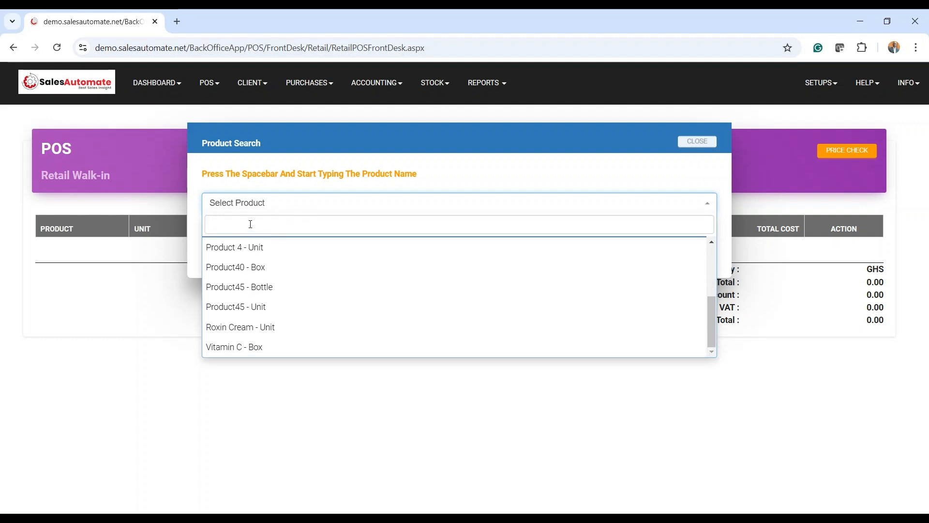
Search the product list for "Product 1" and clear the search text
{"action": "type", "text": "Pro"}
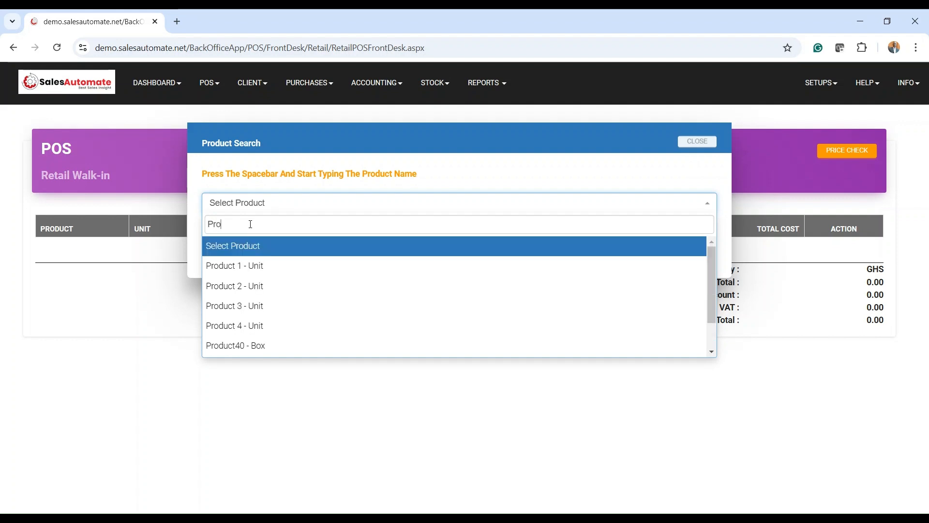
{"action": "type", "text": "duct 1"}
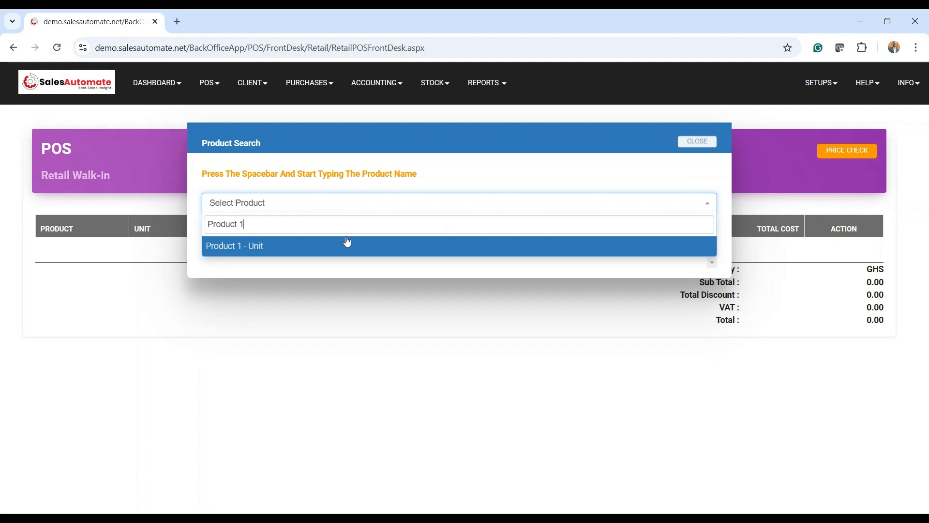
{"action": "key", "text": "BackSpace"}
{"action": "key", "text": "BackSpace"}
{"action": "key", "text": "BackSpace"}
{"action": "key", "text": "BackSpace"}
{"action": "key", "text": "BackSpace"}
{"action": "key", "text": "BackSpace"}
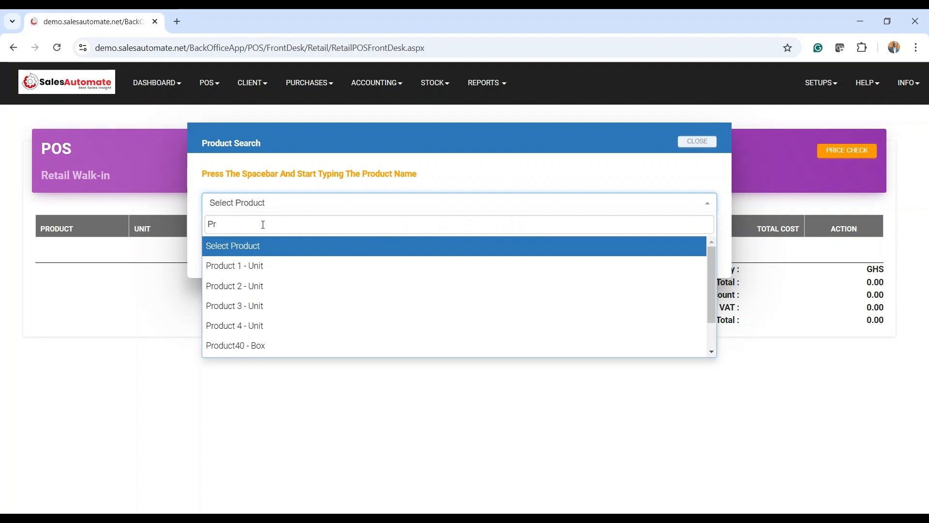
{"action": "key", "text": "BackSpace"}
{"action": "key", "text": "BackSpace"}
Add Abonike - Unit to the sale with a 2% discount and a quantity of 10, and leave the product search
{"action": "scroll", "coordinate": [253, 267], "scroll_direction": "down", "scroll_amount": 3}
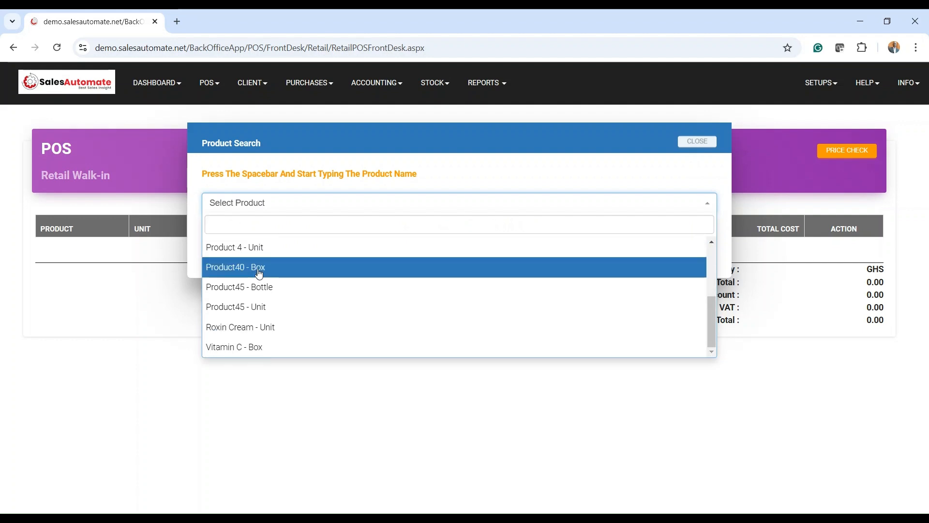
{"action": "scroll", "coordinate": [261, 290], "scroll_direction": "up", "scroll_amount": 3}
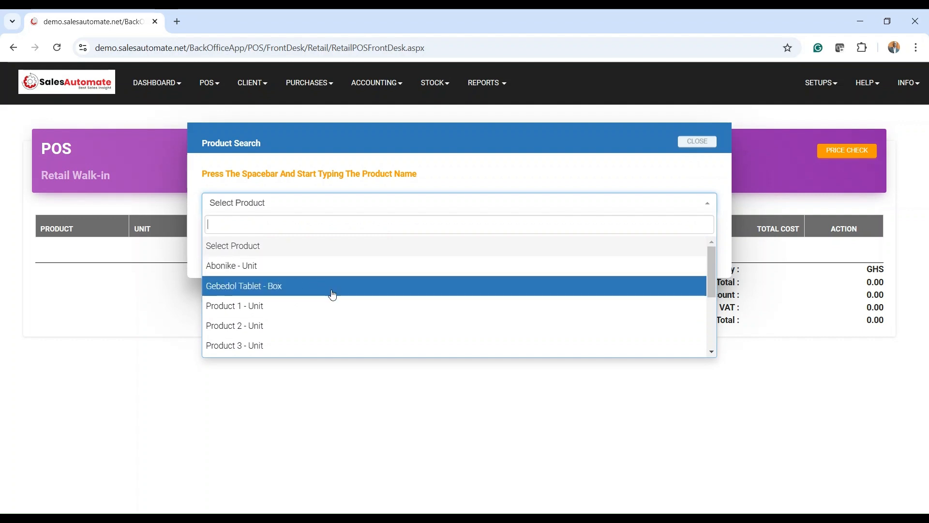
{"action": "left_click", "coordinate": [246, 267]}
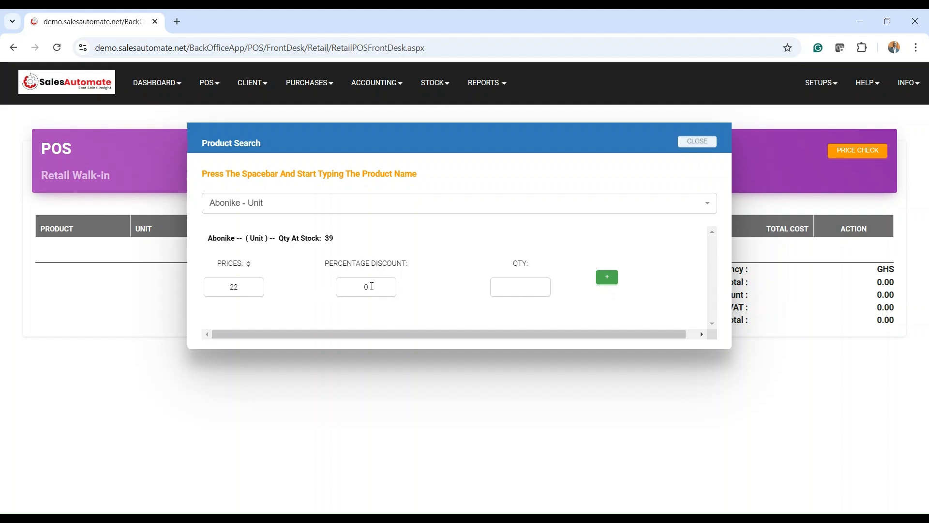
{"action": "double_click", "coordinate": [373, 288]}
{"action": "type", "text": "2"}
{"action": "type", "text": "10"}
{"action": "left_click", "coordinate": [609, 279]}
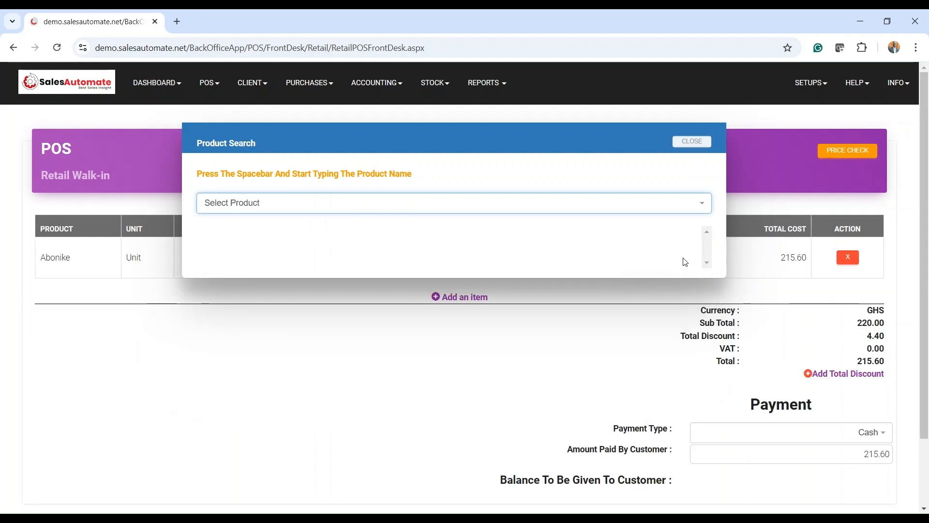
{"action": "left_click", "coordinate": [691, 142]}
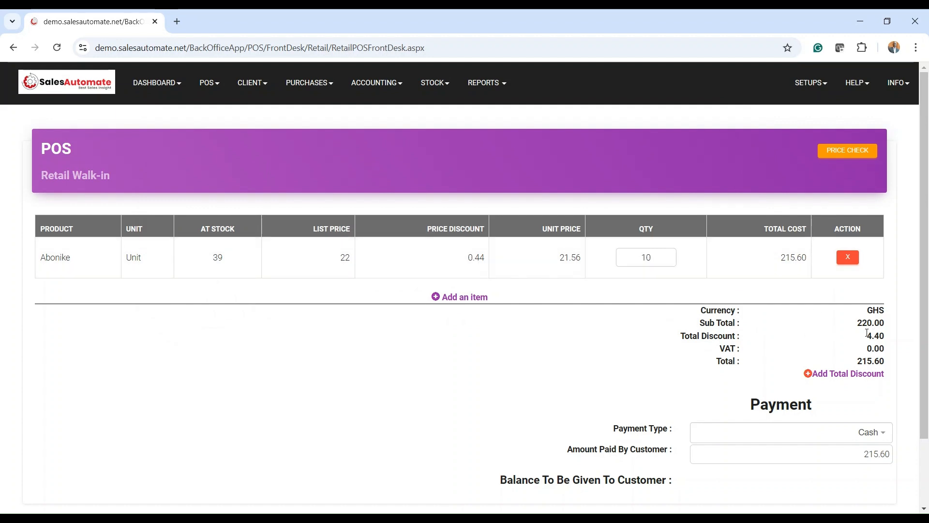
Add Gebedol Tablet - Box to the sale with a quantity of 10
{"action": "left_click", "coordinate": [463, 301]}
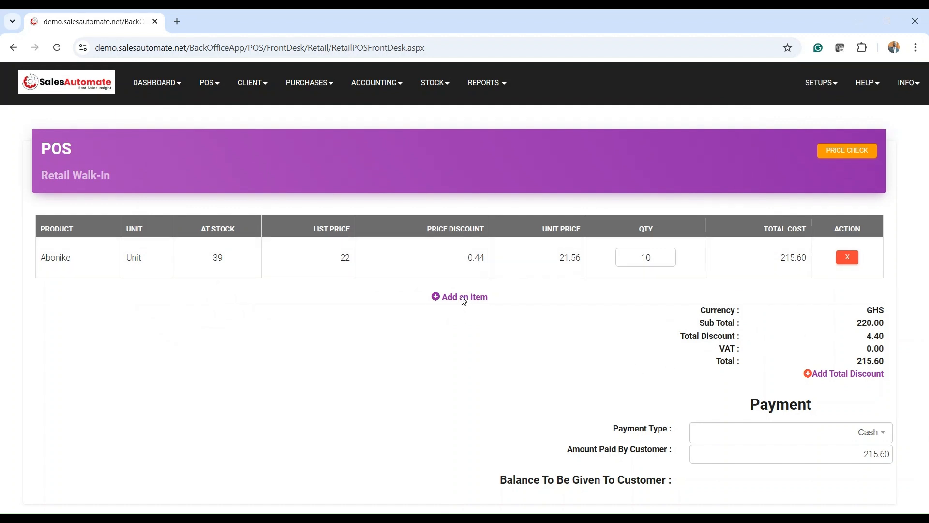
{"action": "left_click", "coordinate": [344, 207]}
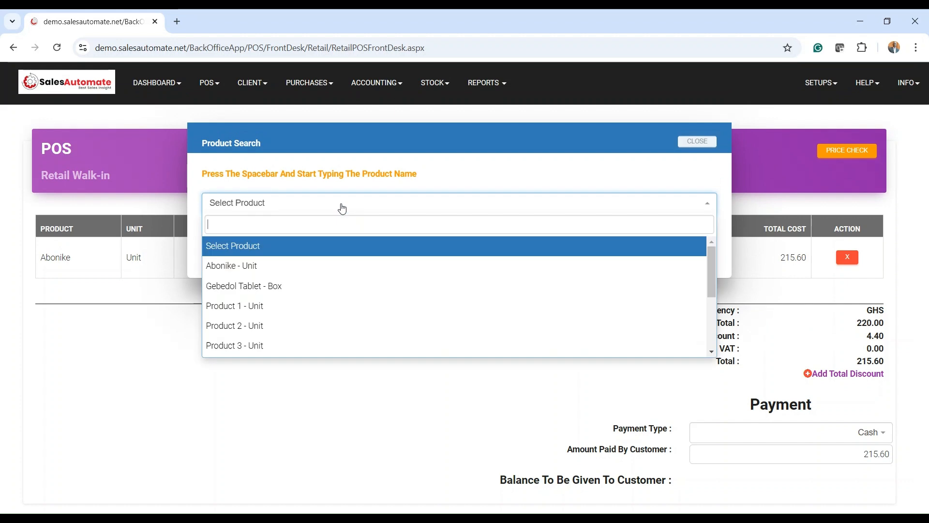
{"action": "left_click", "coordinate": [255, 288]}
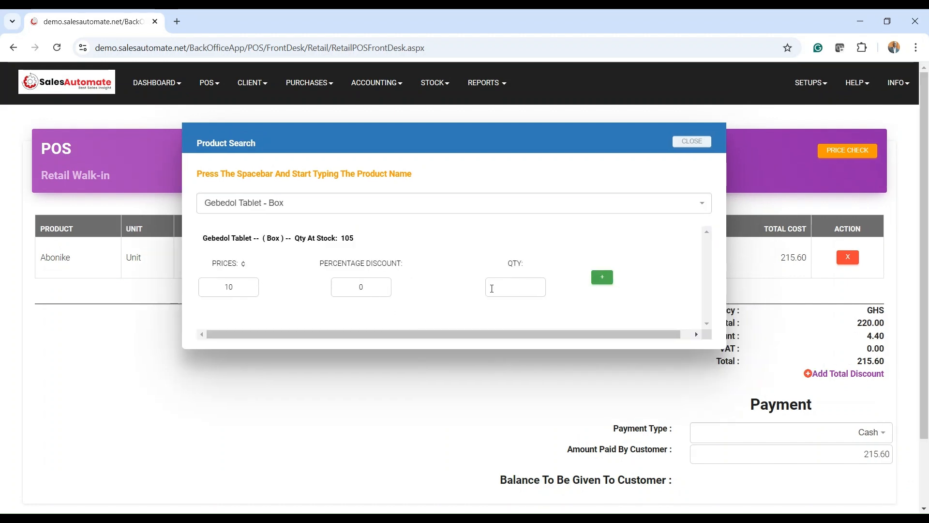
{"action": "type", "text": "10"}
{"action": "left_click", "coordinate": [602, 277]}
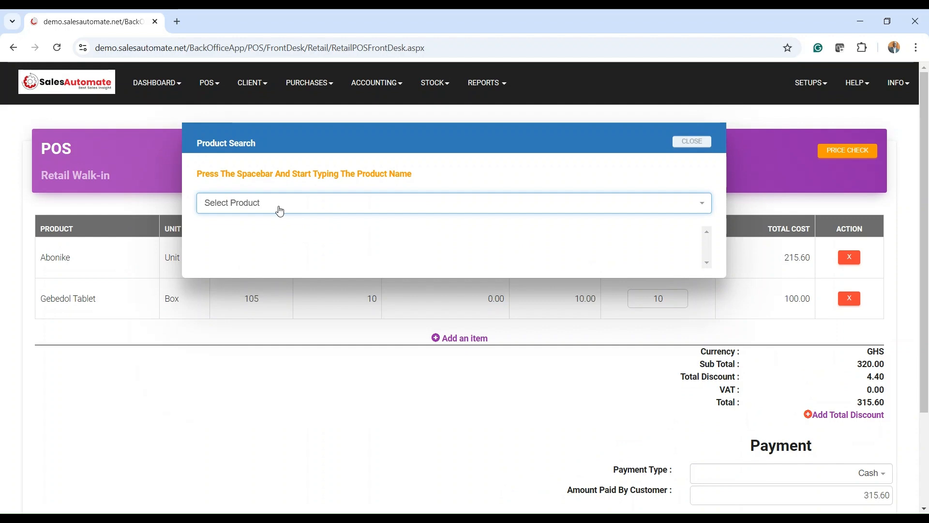
Try to add Product 2 - Unit with a 12% discount and a quantity of 10, and leave the product search
{"action": "left_click", "coordinate": [280, 210]}
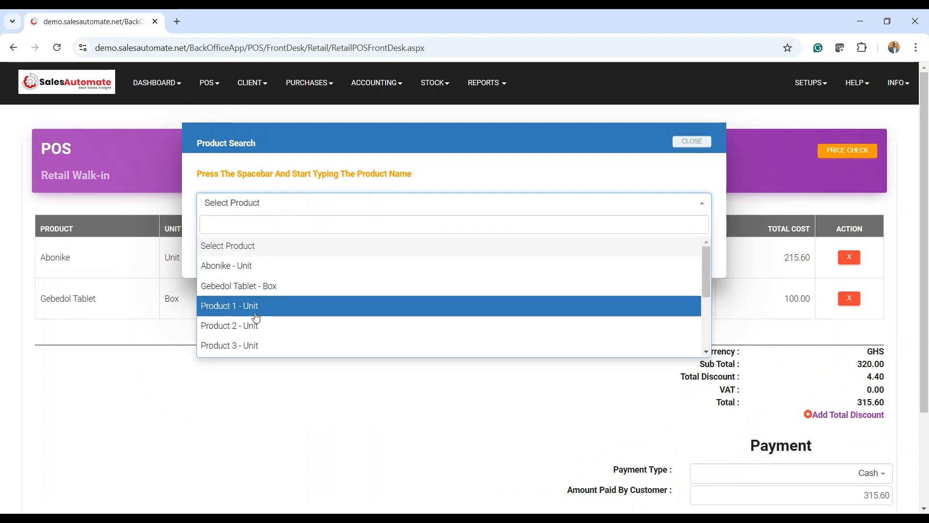
{"action": "left_click", "coordinate": [249, 325]}
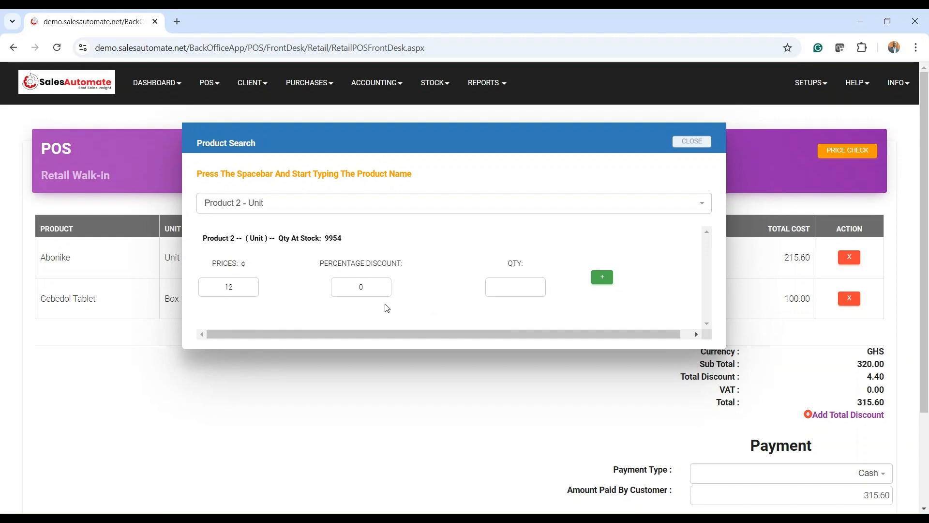
{"action": "left_click", "coordinate": [370, 294]}
{"action": "type", "text": "12"}
{"action": "left_click", "coordinate": [520, 288]}
{"action": "type", "text": "10"}
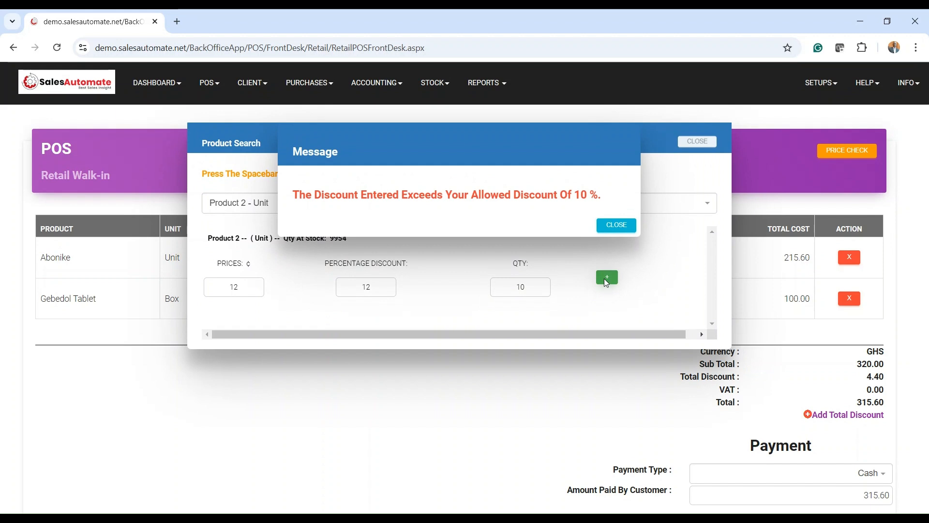
{"action": "left_click", "coordinate": [610, 229]}
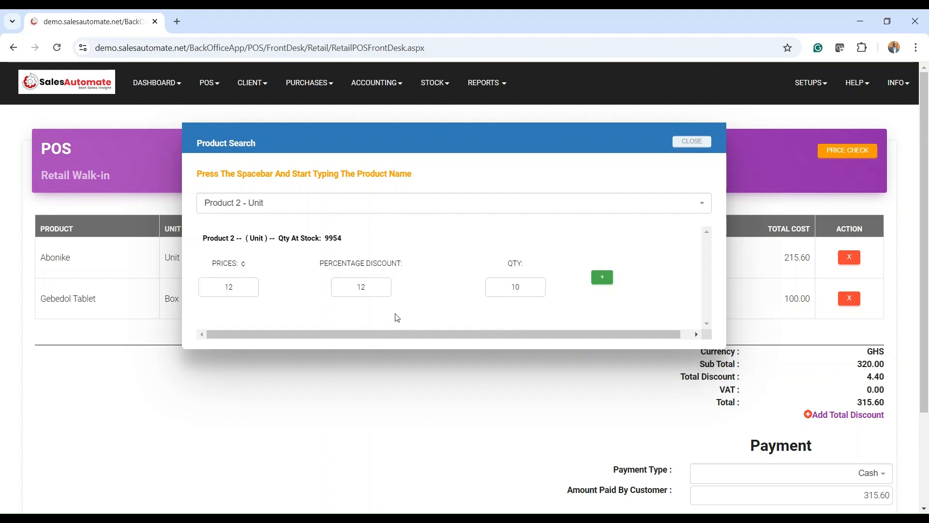
{"action": "left_click", "coordinate": [688, 142]}
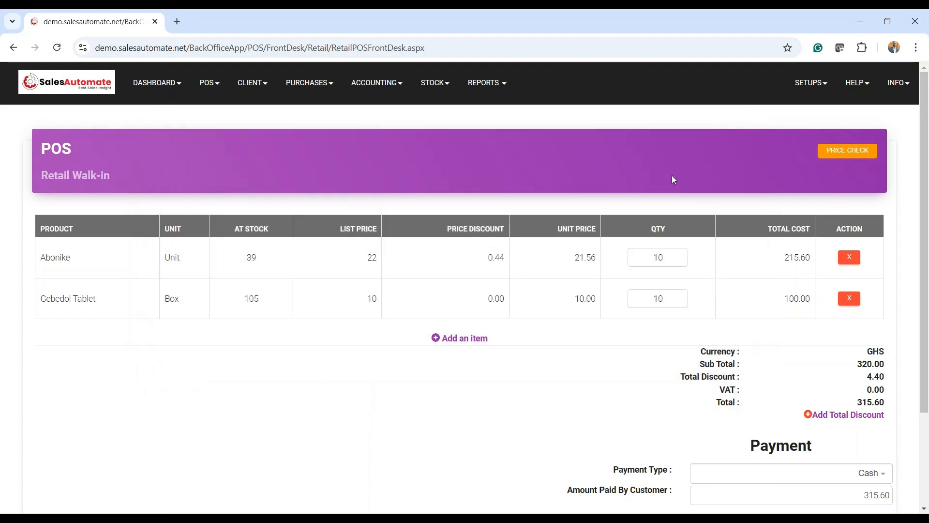
Try to apply a total discount of 12% to the whole sale
{"action": "scroll", "coordinate": [519, 306], "scroll_direction": "down", "scroll_amount": 1}
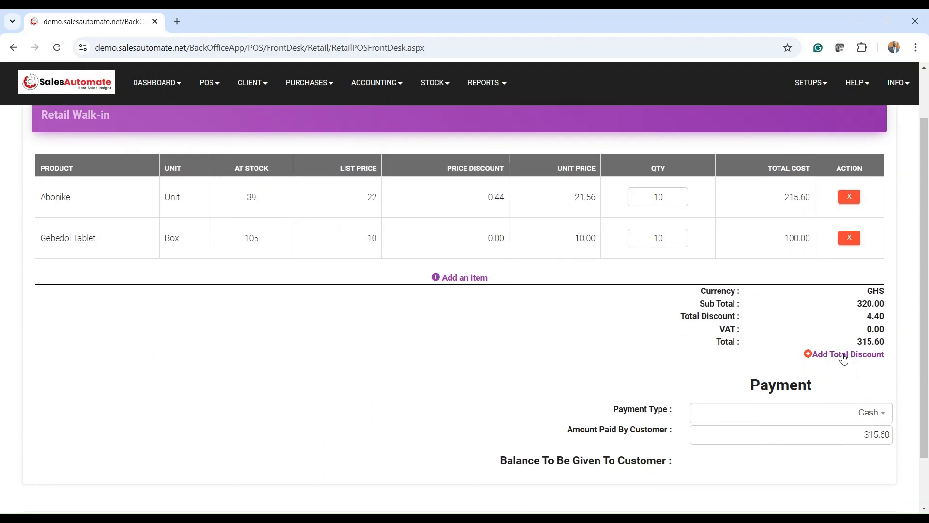
{"action": "left_click", "coordinate": [844, 357]}
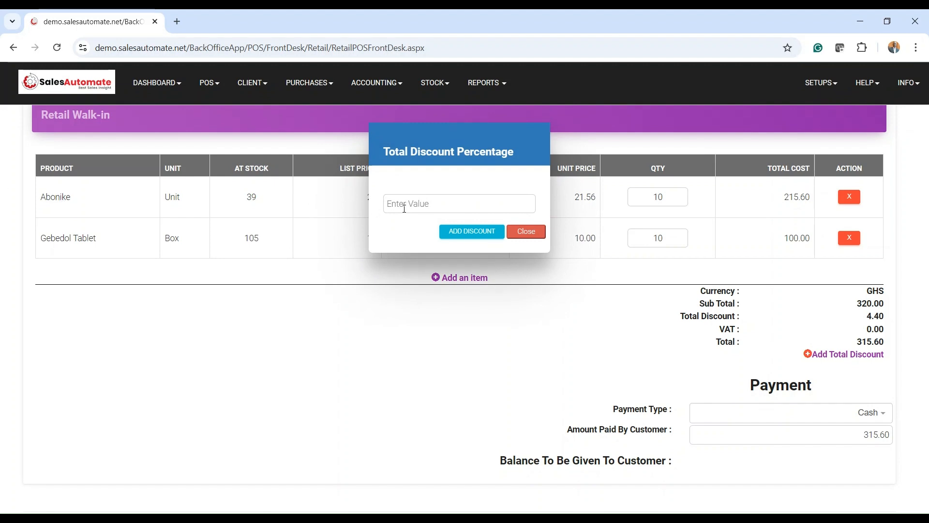
{"action": "type", "text": "12"}
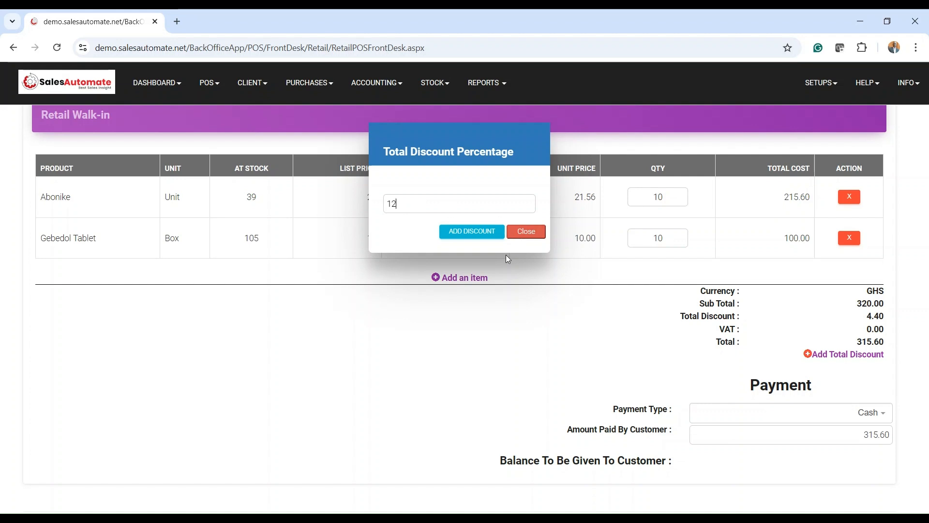
{"action": "left_click", "coordinate": [487, 239]}
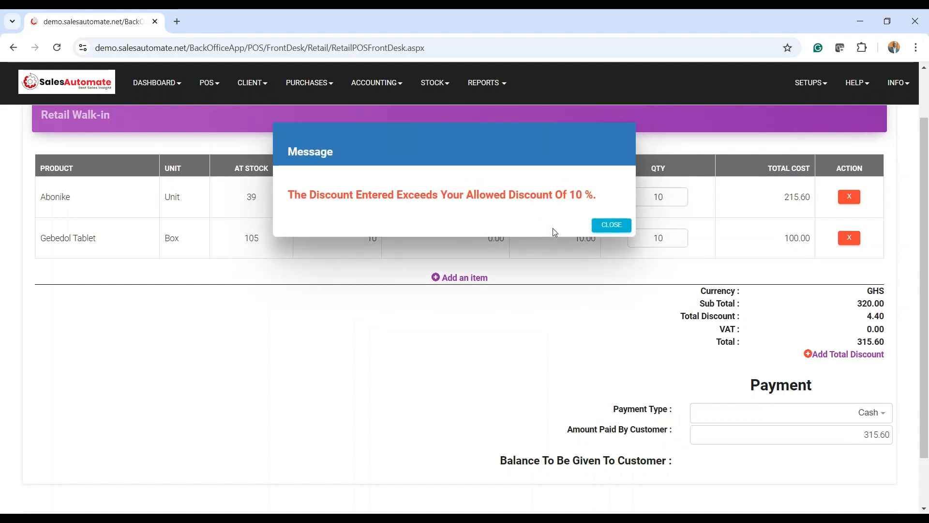
{"action": "left_click", "coordinate": [605, 230]}
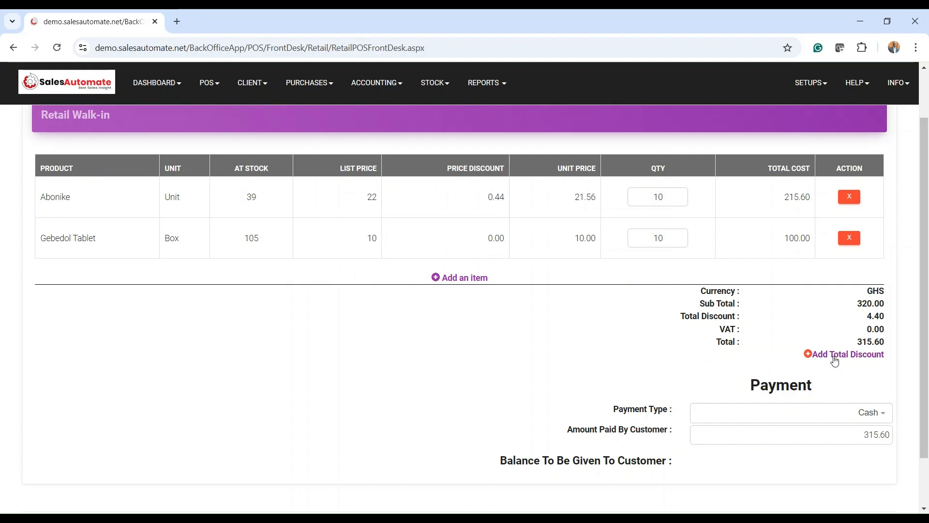
Apply a total discount of 0% to the whole sale
{"action": "scroll", "coordinate": [915, 216], "scroll_direction": "up", "scroll_amount": 2}
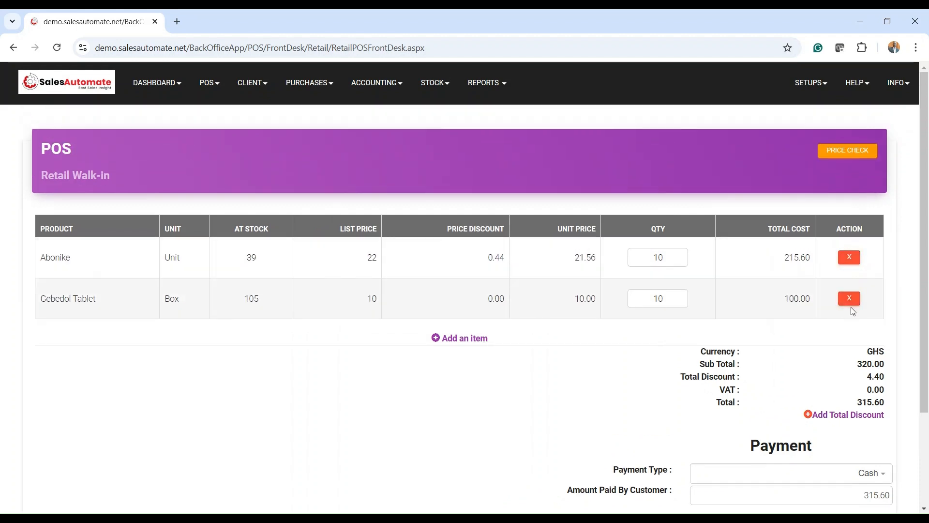
{"action": "left_click", "coordinate": [839, 418]}
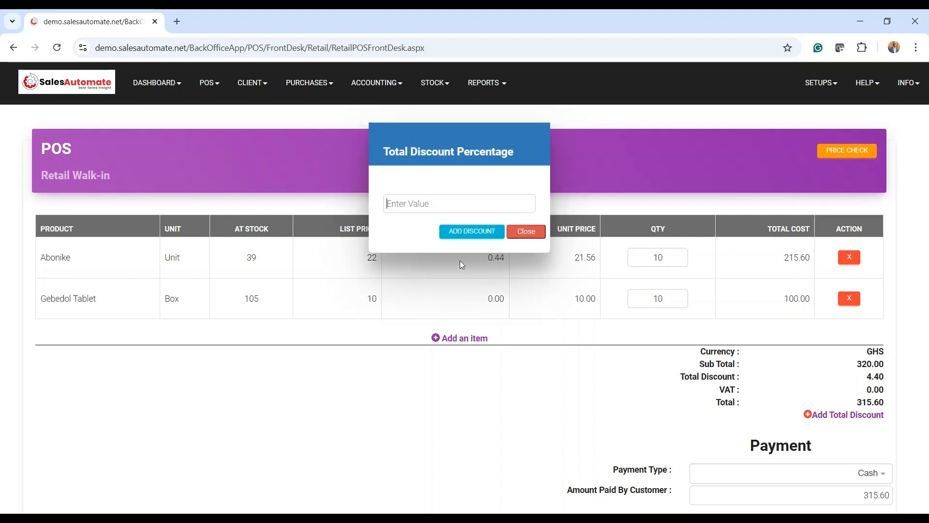
{"action": "type", "text": "0"}
{"action": "left_click", "coordinate": [462, 232]}
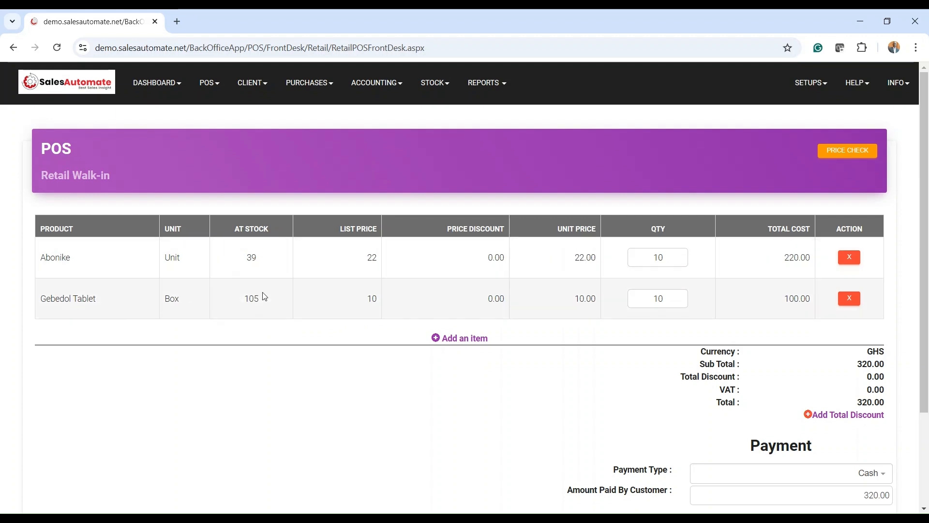
Delete the Gebedol Tablet line from the sale
{"action": "left_click", "coordinate": [849, 298]}
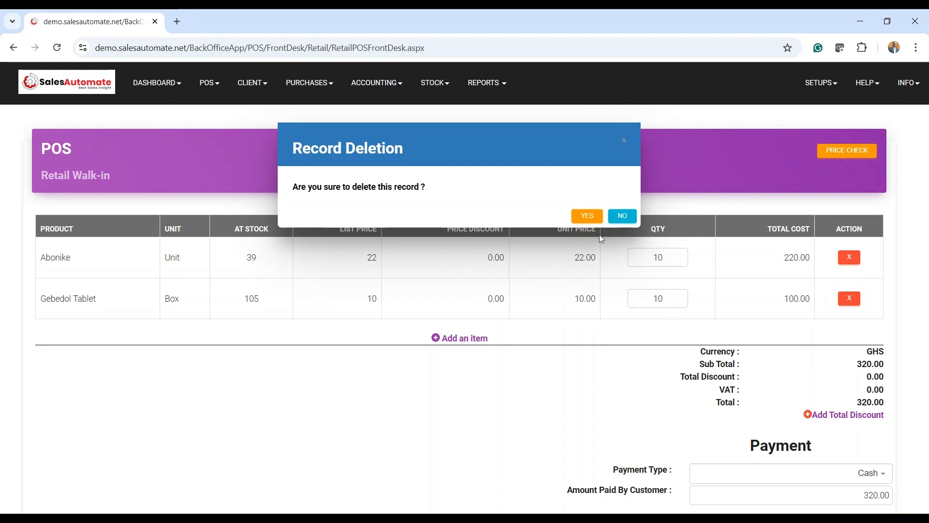
{"action": "left_click", "coordinate": [588, 217]}
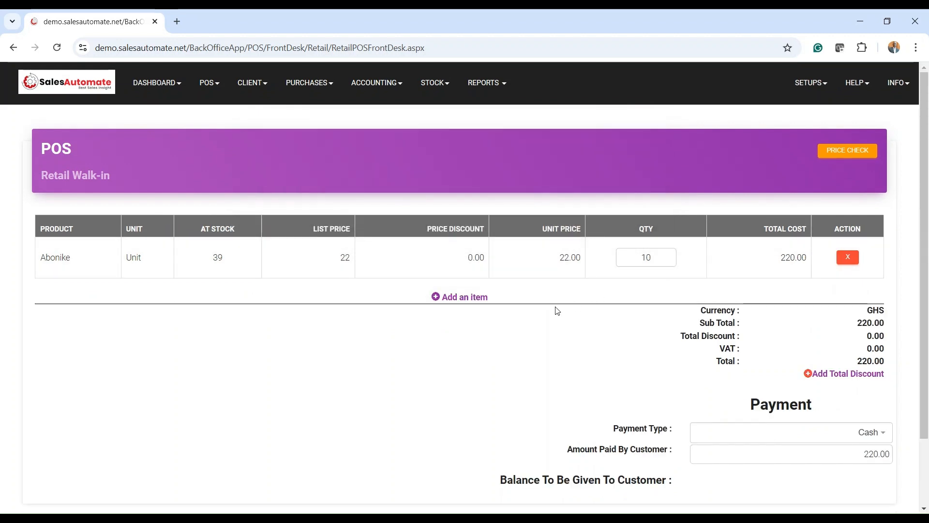
Apply a total discount of 5% to the sale
{"action": "left_click", "coordinate": [855, 378]}
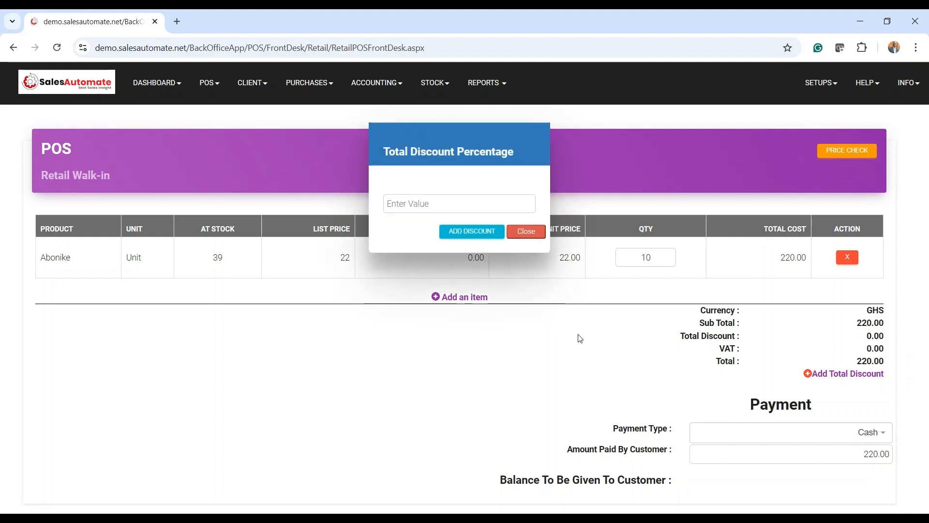
{"action": "type", "text": "5"}
{"action": "left_click", "coordinate": [463, 231]}
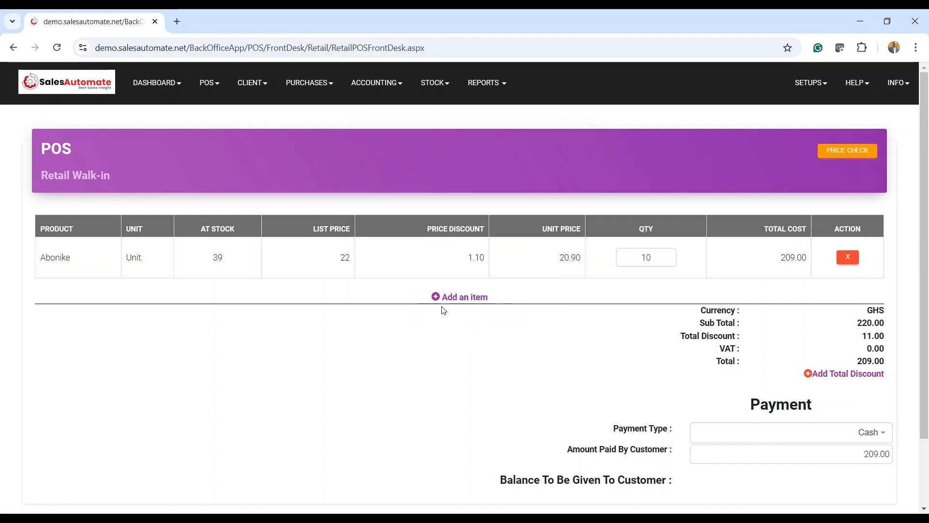
Add 10 boxes of Gebedol Tablet to the sale at the default price with no item discount
{"action": "left_click", "coordinate": [459, 297]}
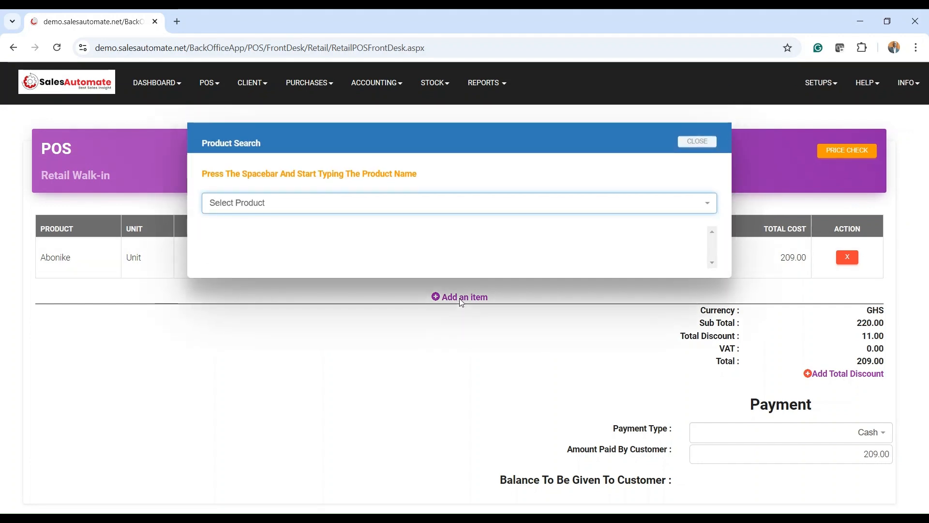
{"action": "left_click", "coordinate": [328, 209]}
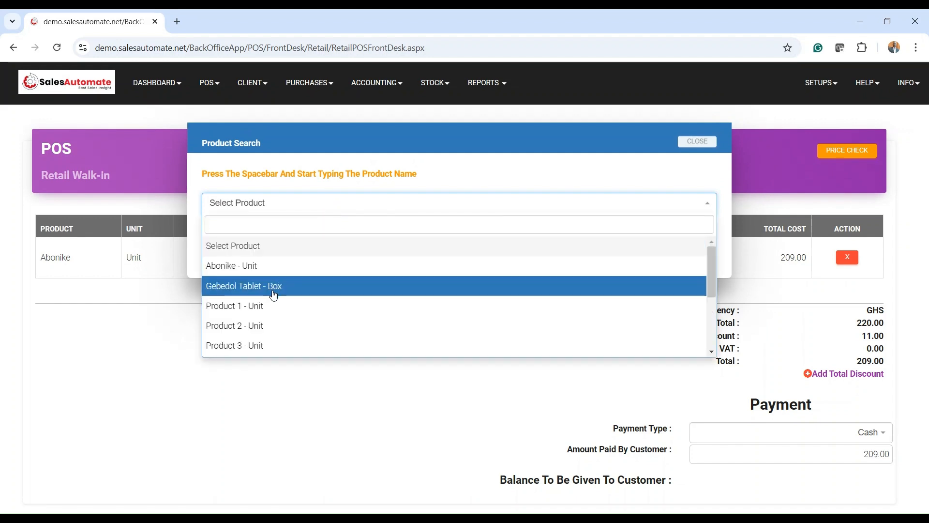
{"action": "left_click", "coordinate": [255, 285]}
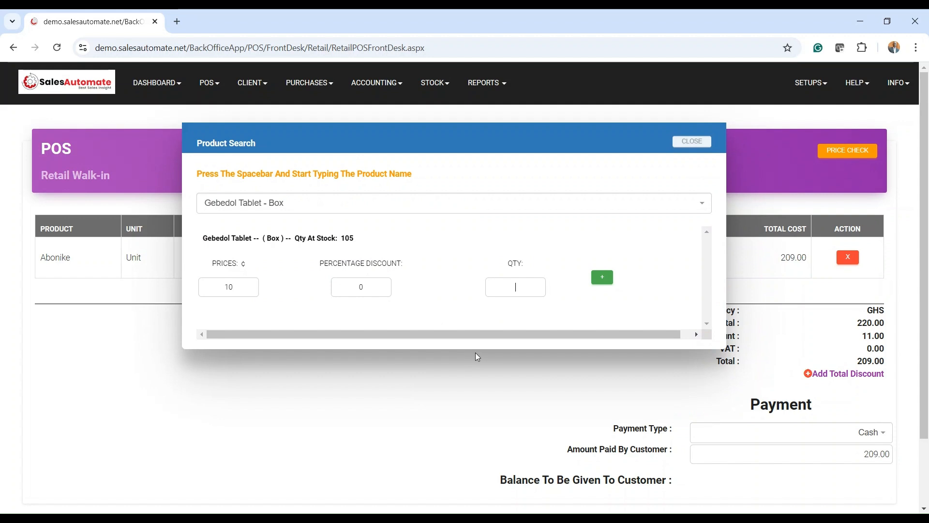
{"action": "type", "text": "10"}
{"action": "left_click", "coordinate": [602, 279]}
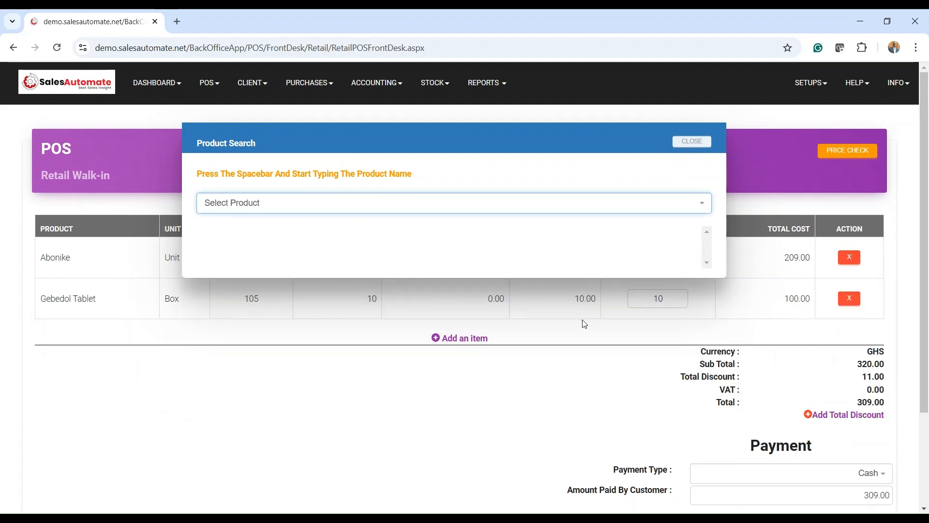
{"action": "left_click", "coordinate": [691, 142]}
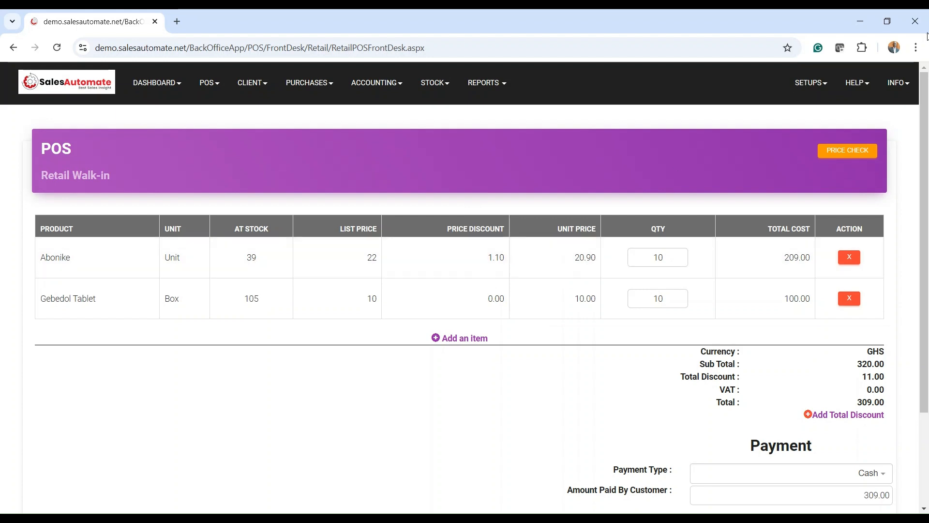
Look up the credit and cash prices of Abonike - Bottle with the price check
{"action": "left_click", "coordinate": [863, 152]}
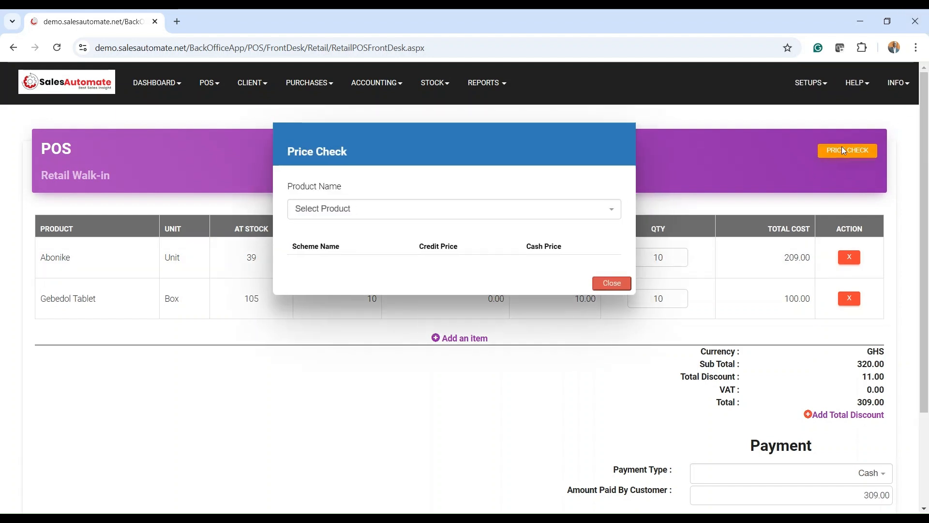
{"action": "left_click", "coordinate": [392, 209]}
{"action": "left_click", "coordinate": [366, 269]}
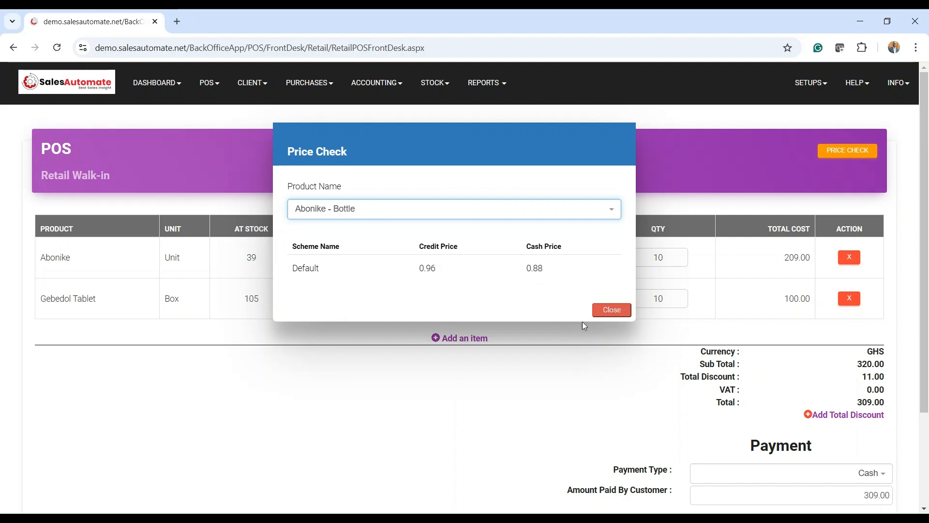
{"action": "left_click", "coordinate": [612, 311]}
{"action": "scroll", "coordinate": [540, 301], "scroll_direction": "down", "scroll_amount": 3}
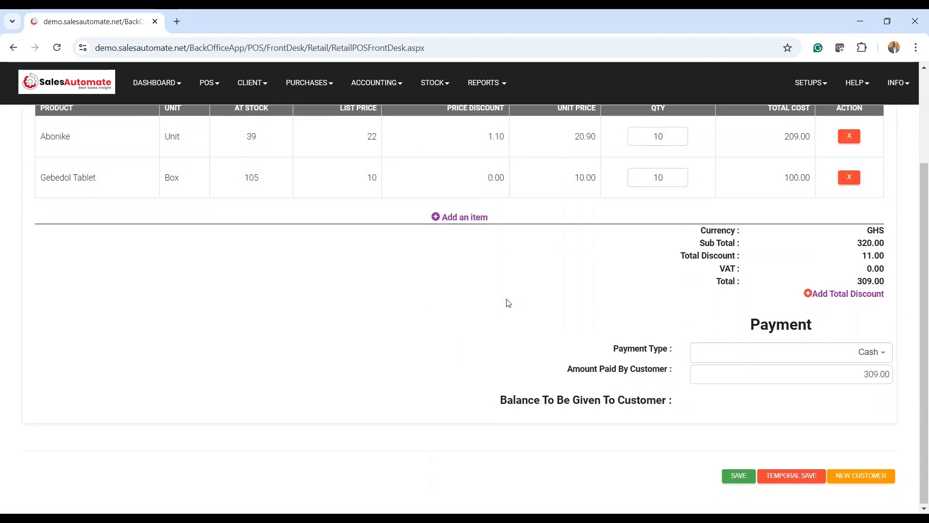
{"action": "scroll", "coordinate": [506, 302], "scroll_direction": "up", "scroll_amount": 3}
{"action": "scroll", "coordinate": [506, 302], "scroll_direction": "down", "scroll_amount": 3}
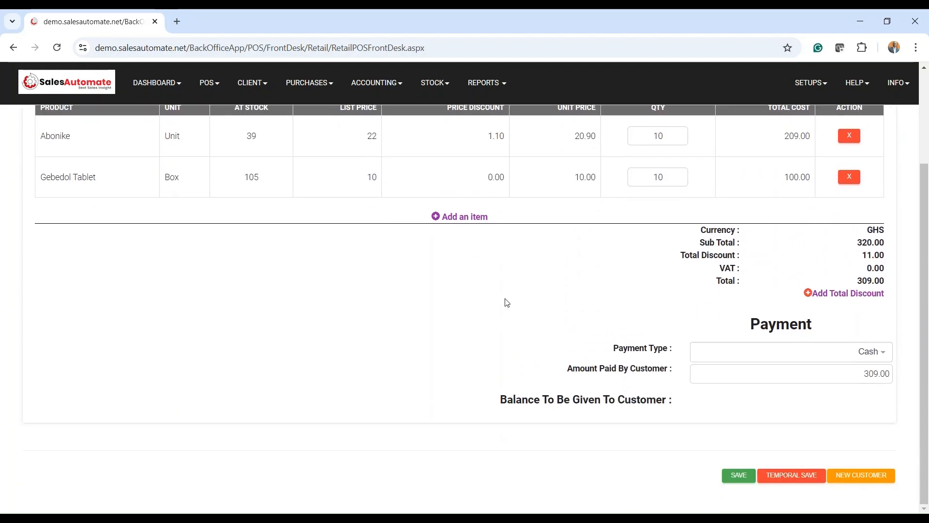
{"action": "scroll", "coordinate": [506, 300], "scroll_direction": "up", "scroll_amount": 3}
{"action": "scroll", "coordinate": [506, 295], "scroll_direction": "down", "scroll_amount": 3}
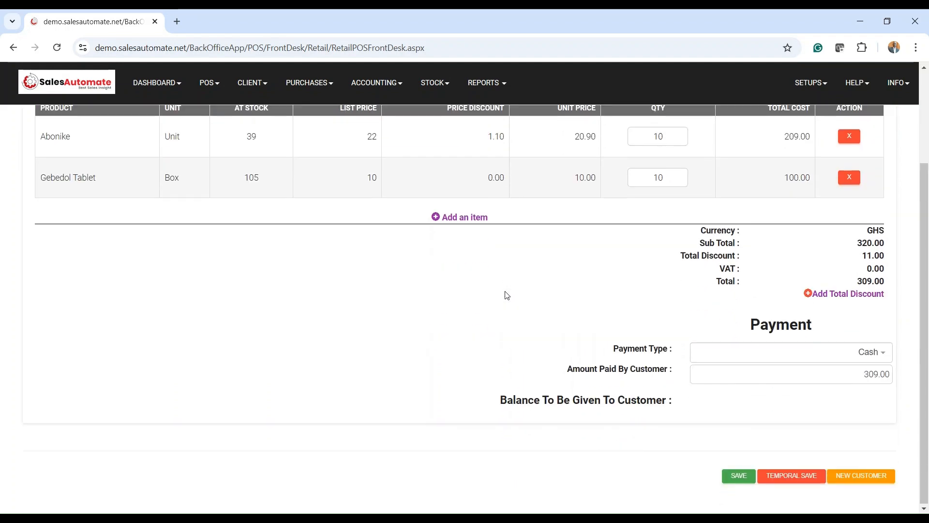
{"action": "scroll", "coordinate": [506, 295], "scroll_direction": "up", "scroll_amount": 3}
Save the current sale temporarily, using the customer's name as the temporal receipt name
{"action": "scroll", "coordinate": [507, 297], "scroll_direction": "down", "scroll_amount": 3}
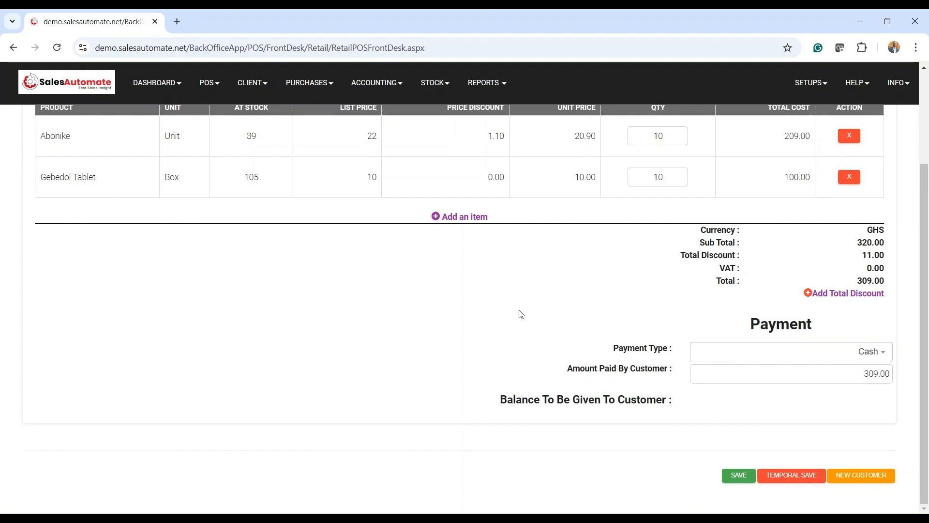
{"action": "left_click", "coordinate": [788, 474]}
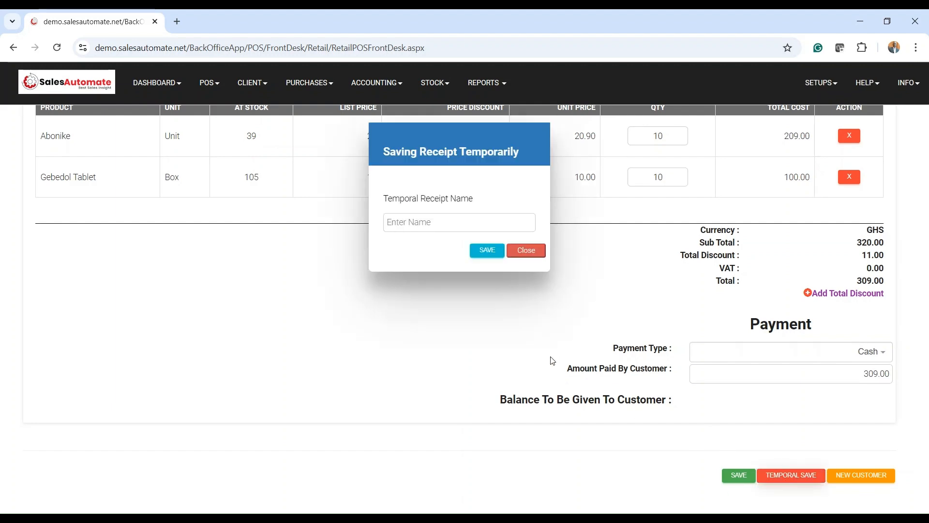
{"action": "left_click", "coordinate": [414, 224]}
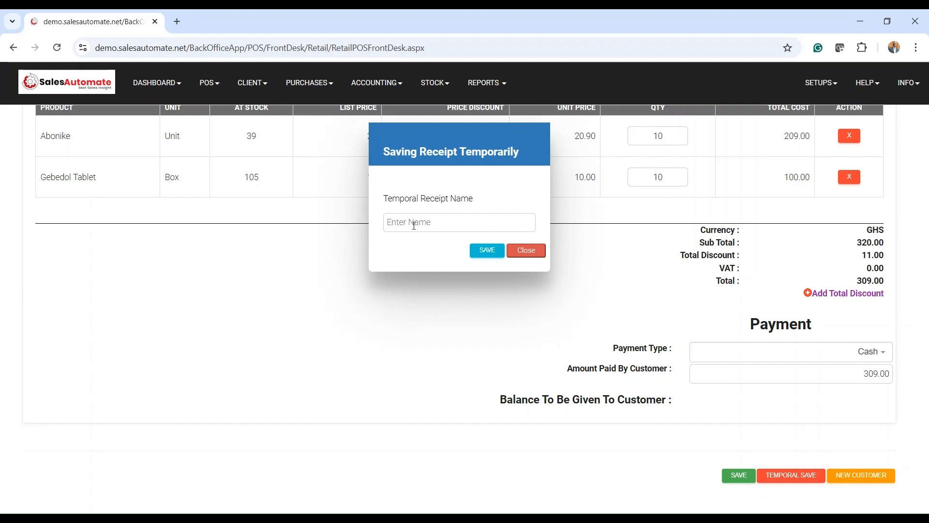
{"action": "type", "text": "es"}
{"action": "key", "text": "BackSpace"}
{"action": "key", "text": "BackSpace"}
{"action": "key", "text": "BackSpace"}
{"action": "key", "text": "BackSpace"}
{"action": "key", "text": "BackSpace"}
{"action": "type", "text": "Akos"}
{"action": "left_click", "coordinate": [490, 252]}
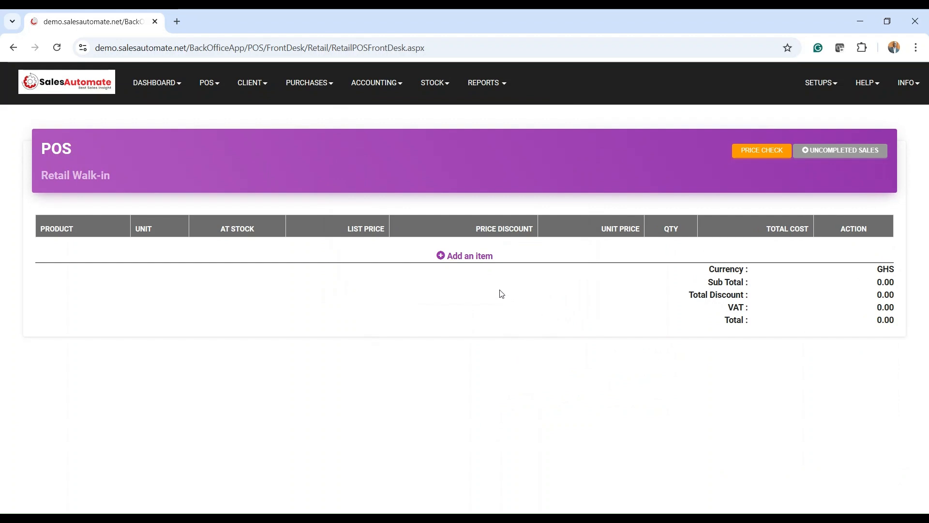
Add 2 units of Product 2 to the new walk-in sale without a discount
{"action": "left_click", "coordinate": [477, 262]}
{"action": "left_click", "coordinate": [324, 205]}
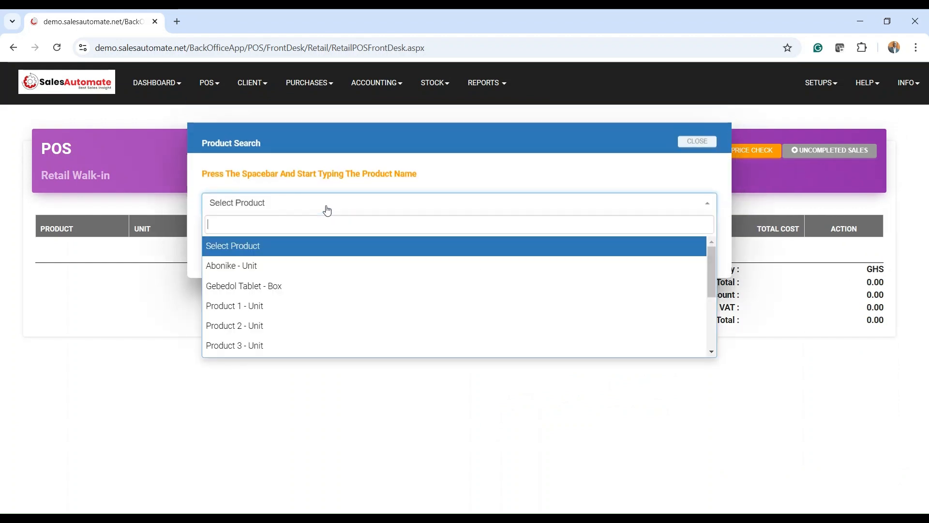
{"action": "left_click", "coordinate": [233, 331]}
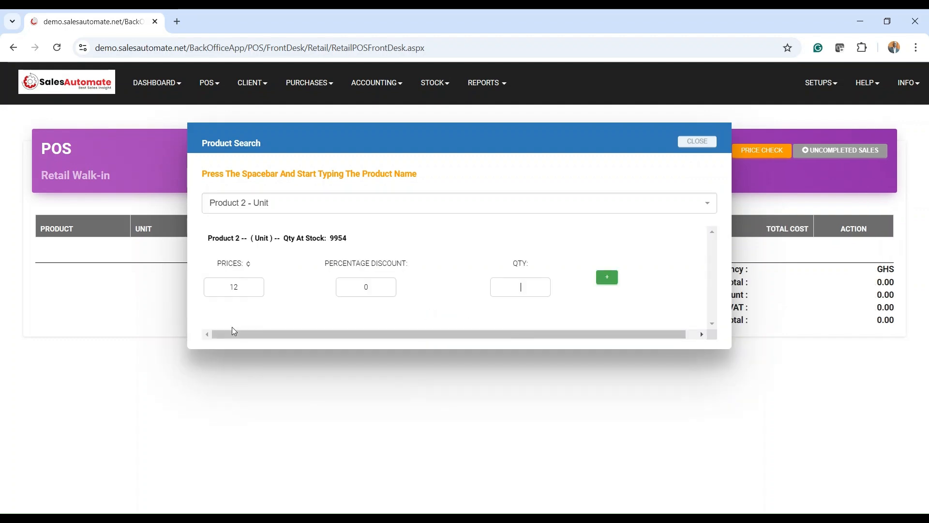
{"action": "left_click", "coordinate": [504, 289]}
{"action": "type", "text": "2"}
{"action": "left_click", "coordinate": [607, 277]}
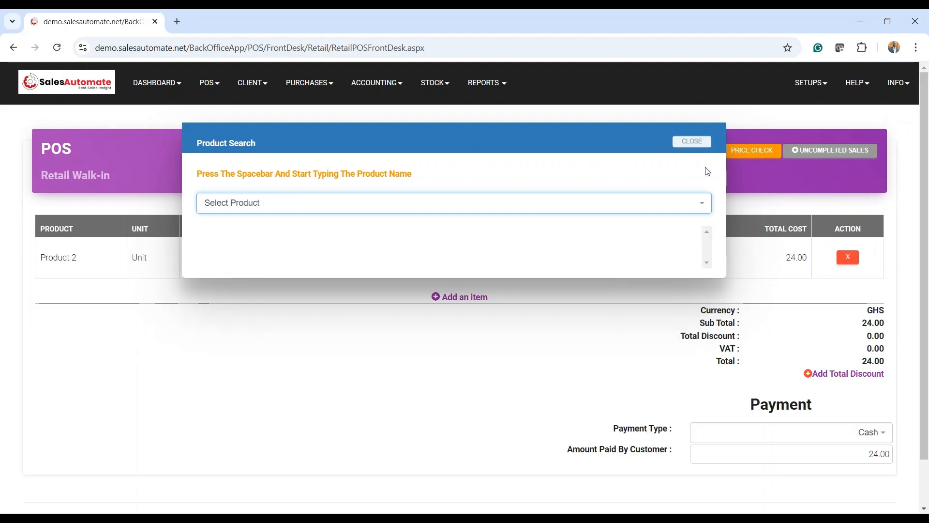
{"action": "left_click", "coordinate": [700, 143]}
Save the Product 2 sale as a cash payment and start a sale for a new customer
{"action": "scroll", "coordinate": [801, 429], "scroll_direction": "down", "scroll_amount": 1}
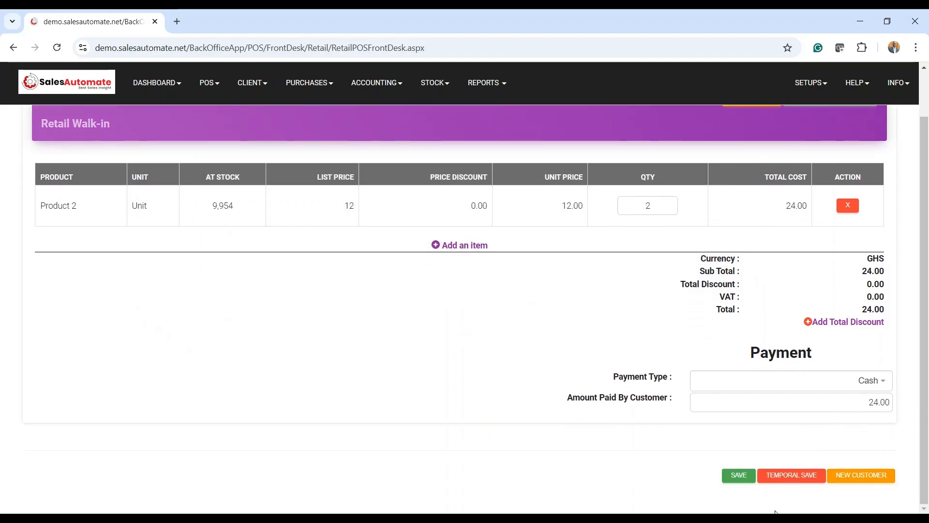
{"action": "left_click", "coordinate": [739, 476]}
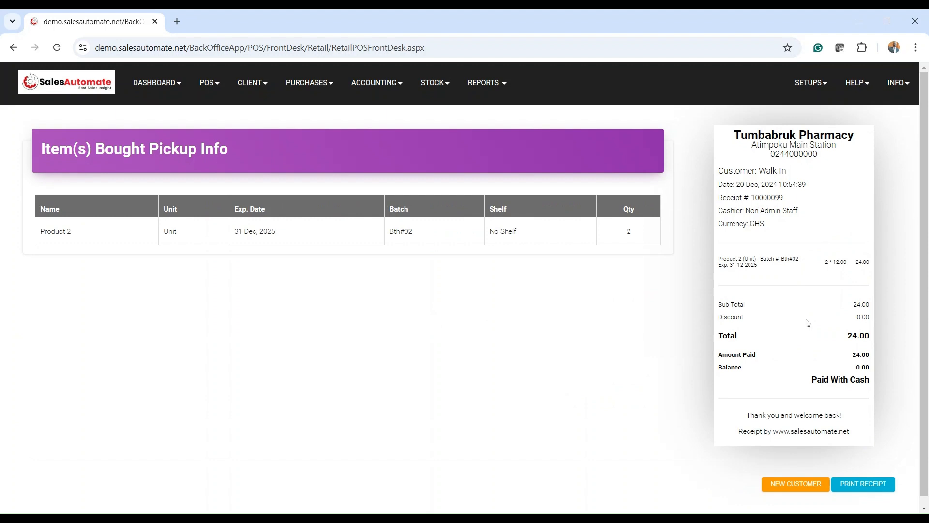
{"action": "left_click", "coordinate": [796, 484]}
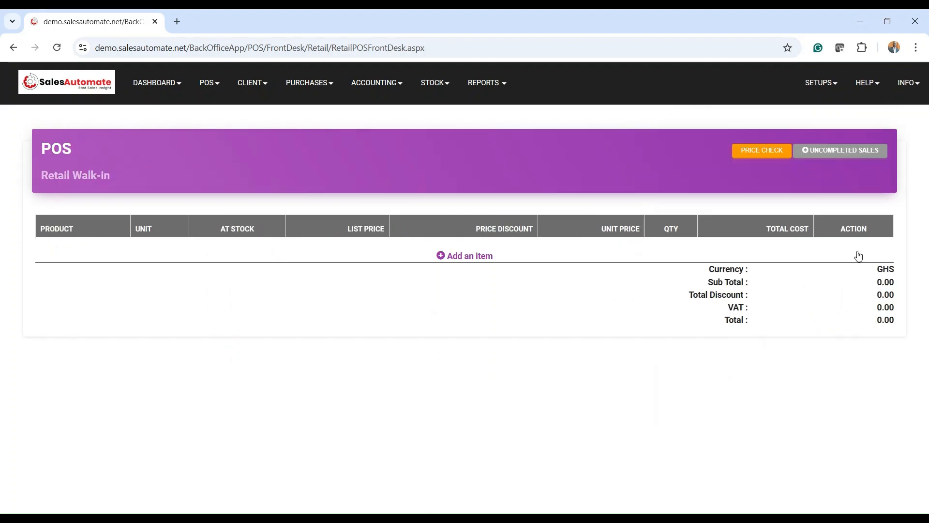
Retrieve the temporarily saved receipt under the customer's name from the uncompleted sales
{"action": "left_click", "coordinate": [837, 157]}
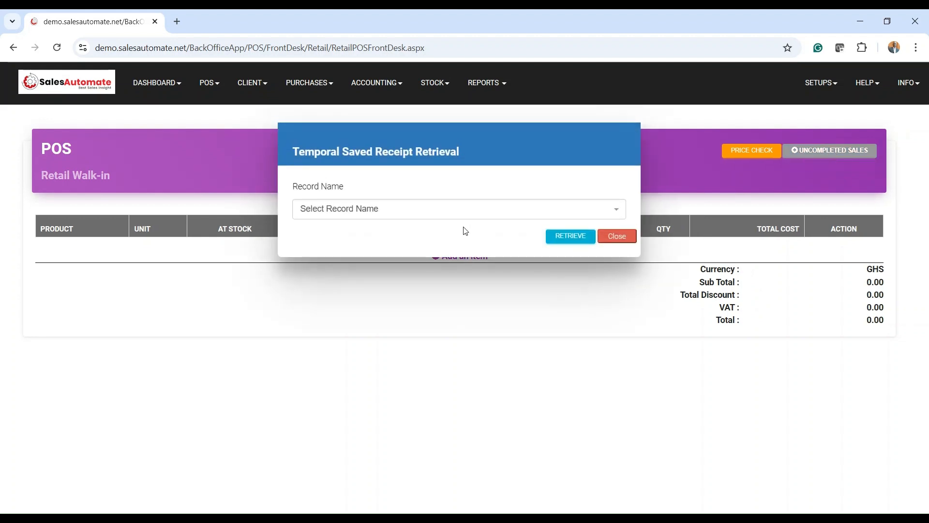
{"action": "left_click", "coordinate": [443, 212]}
{"action": "left_click", "coordinate": [327, 274]}
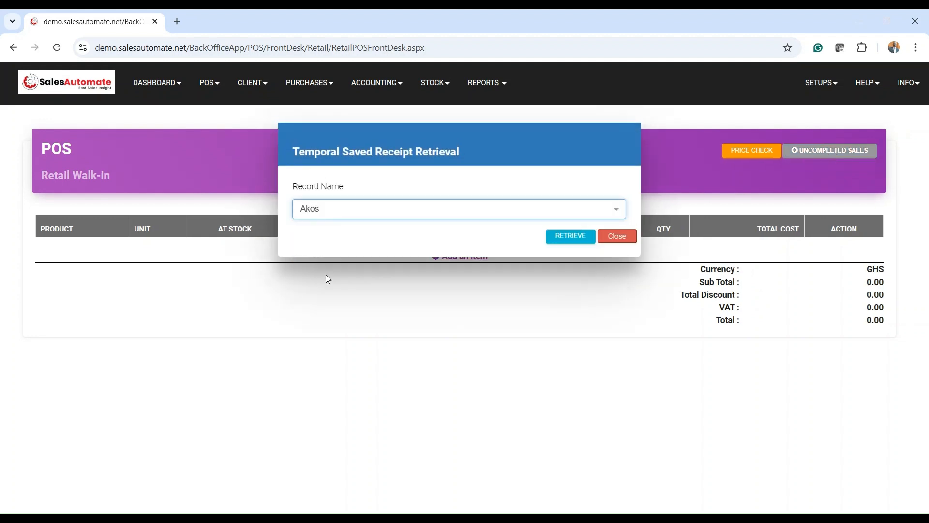
{"action": "left_click", "coordinate": [553, 234]}
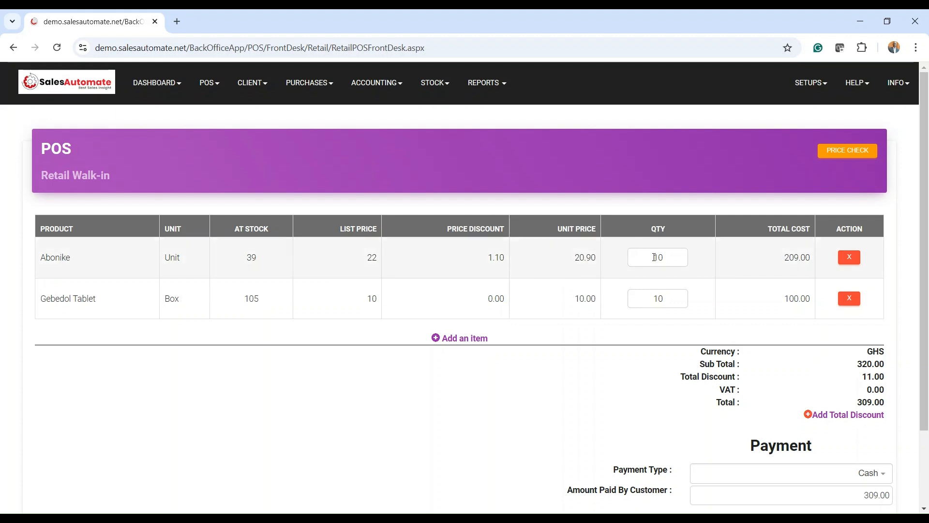
Complete the retrieved Abonike and Gebedol Tablet sale by saving it with cash payment
{"action": "scroll", "coordinate": [757, 327], "scroll_direction": "down", "scroll_amount": 2}
{"action": "left_click", "coordinate": [739, 477]}
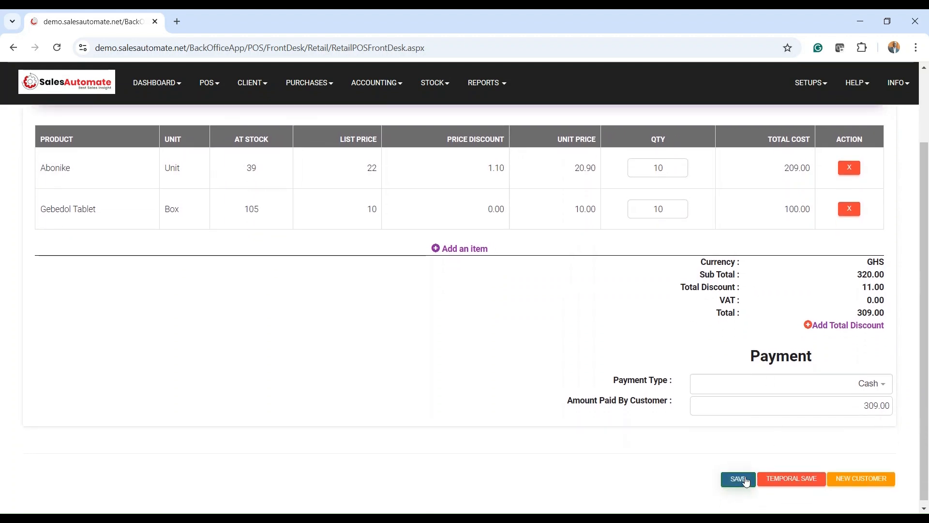
{"action": "left_click", "coordinate": [742, 483]}
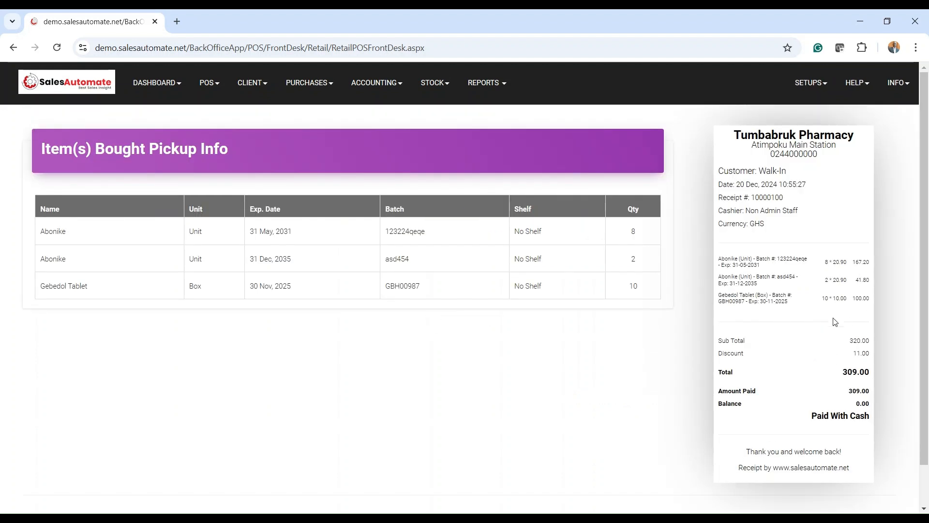
Preview the completed sale's receipt for printing, then cancel the print
{"action": "scroll", "coordinate": [818, 386], "scroll_direction": "down", "scroll_amount": 1}
{"action": "left_click", "coordinate": [866, 479]}
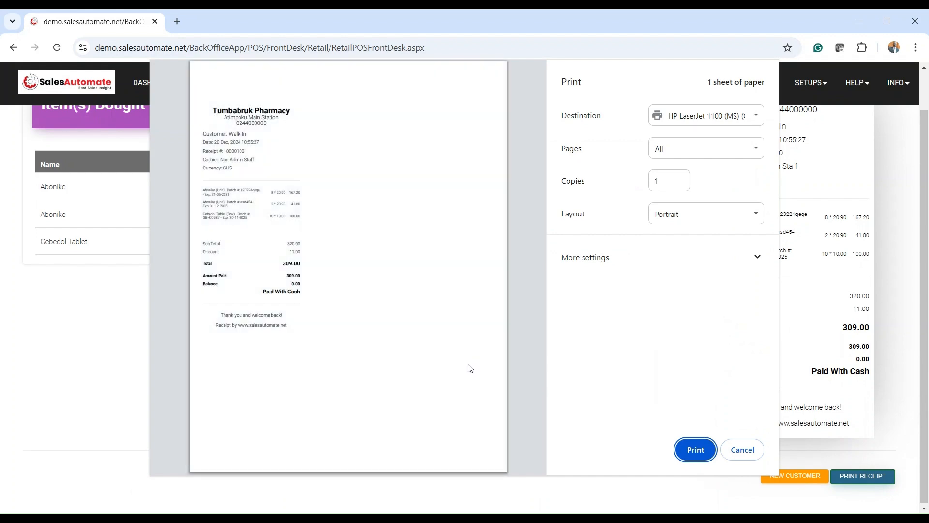
{"action": "left_click", "coordinate": [740, 452]}
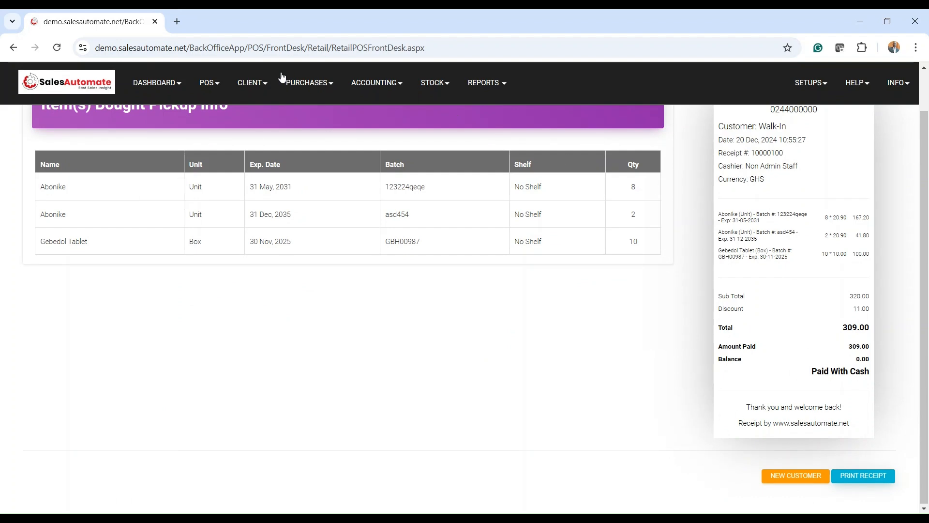
Open the front-desk Walk-in Sales Returns page in a new browser tab and switch to it
{"action": "left_click", "coordinate": [209, 85]}
{"action": "left_click", "coordinate": [240, 117]}
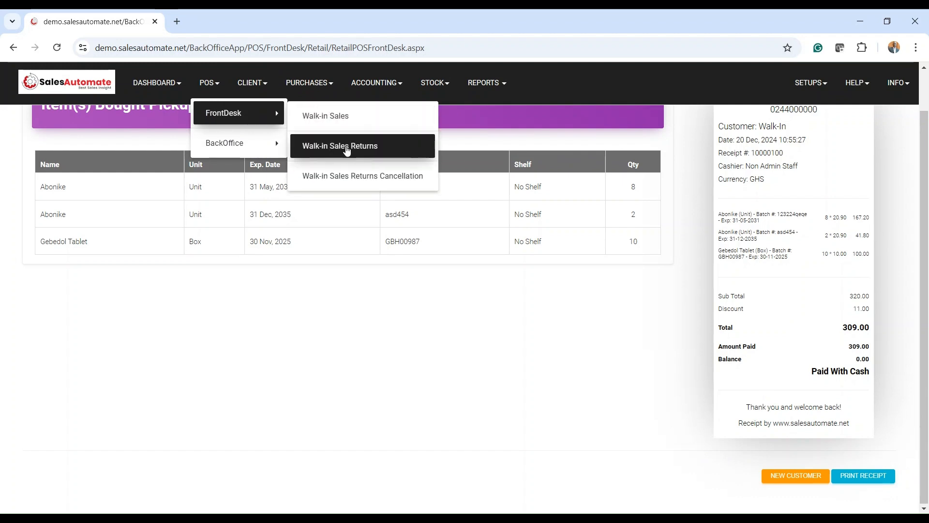
{"action": "middle_click", "coordinate": [394, 163]}
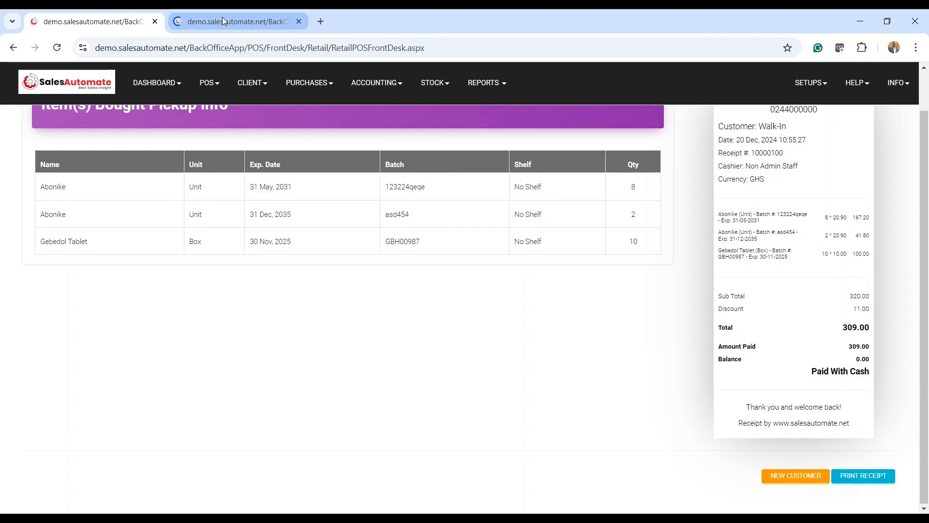
{"action": "left_click", "coordinate": [222, 21]}
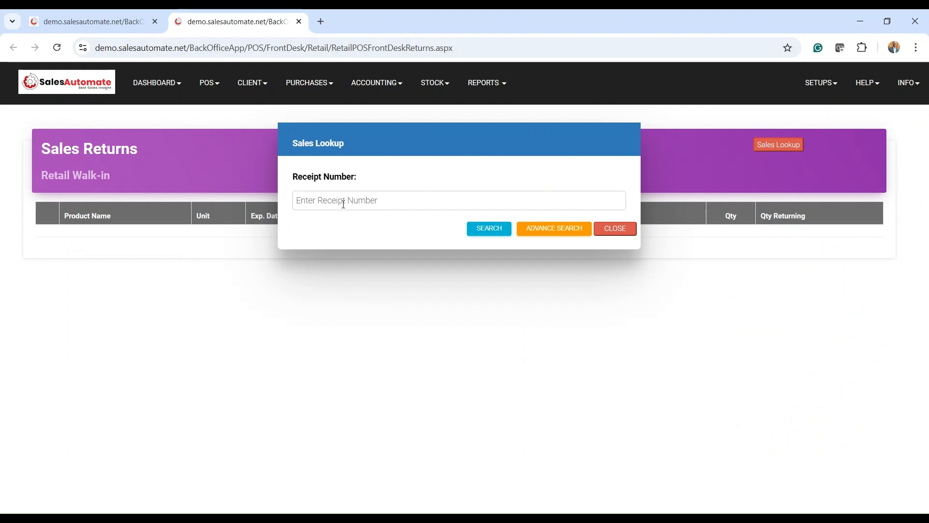
Copy the receipt number from the completed sale's receipt and use it to look up that sale for a return
{"action": "left_click", "coordinate": [108, 19]}
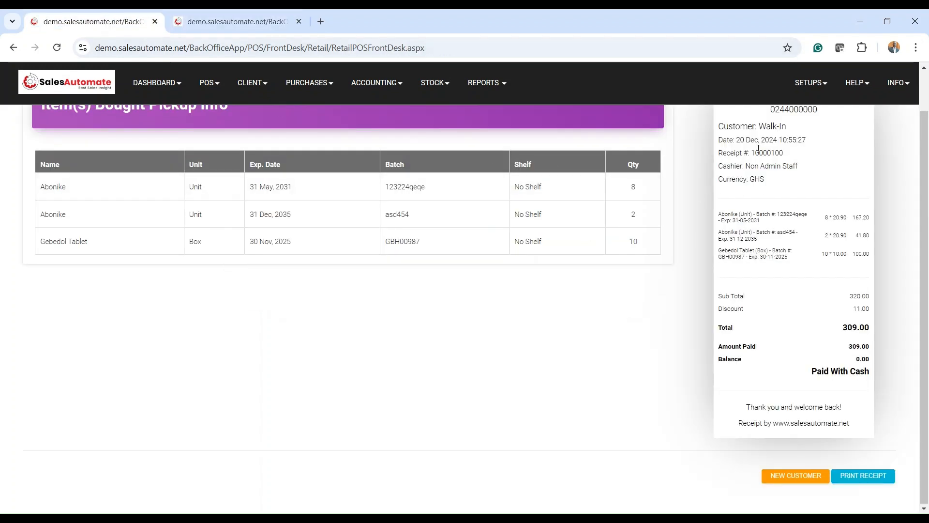
{"action": "left_click_drag", "start_coordinate": [752, 153], "coordinate": [788, 155]}
{"action": "key", "text": "ctrl+c"}
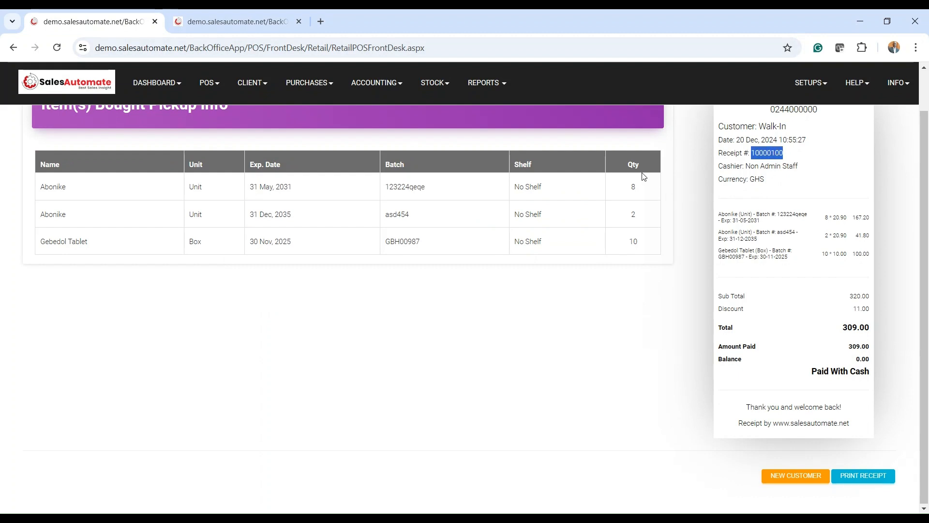
{"action": "left_click", "coordinate": [270, 21]}
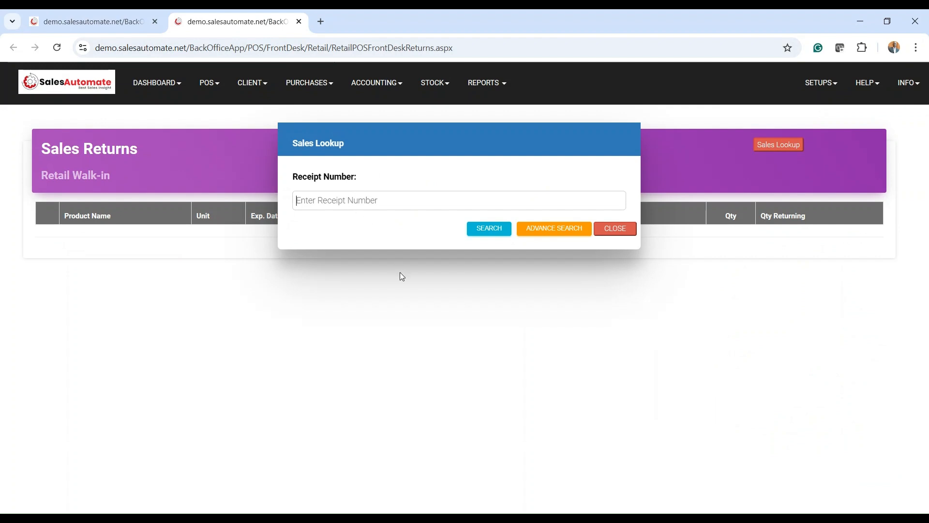
{"action": "key", "text": "ctrl+v"}
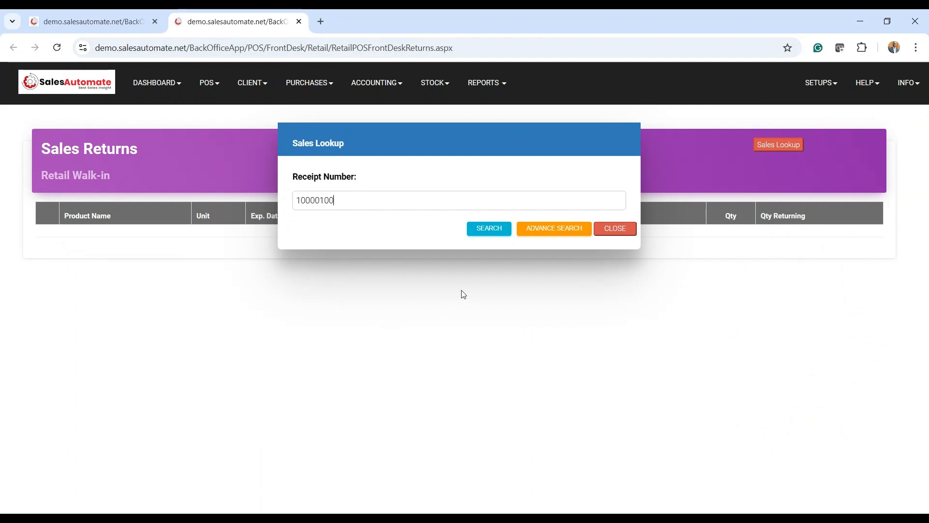
{"action": "left_click", "coordinate": [488, 229]}
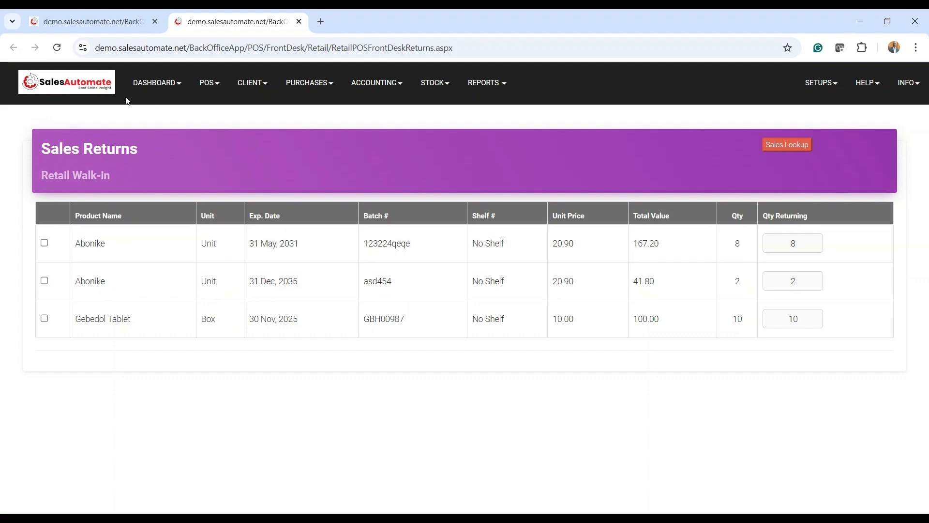
Review the completed sale's pickup info and receipt in the other browser tab, and return to the Sales Returns page
{"action": "left_click", "coordinate": [112, 16]}
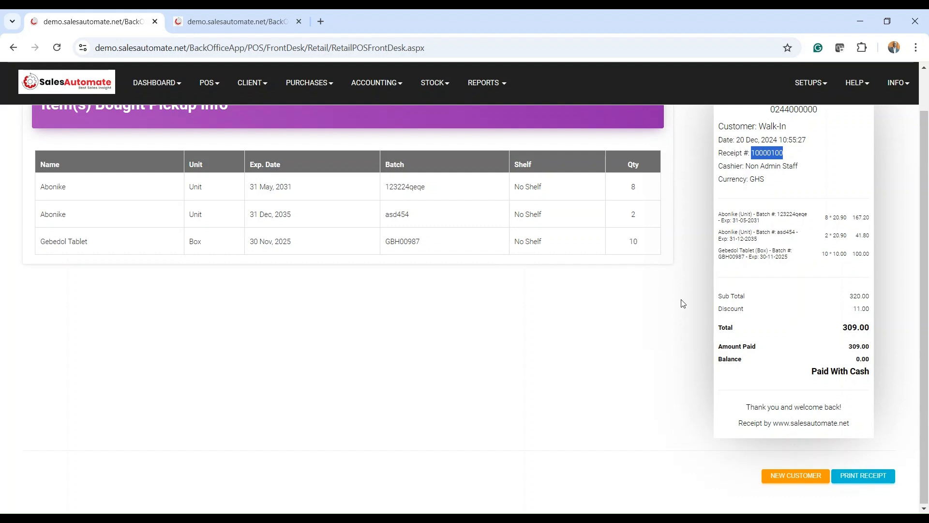
{"action": "scroll", "coordinate": [310, 276], "scroll_direction": "up", "scroll_amount": 1}
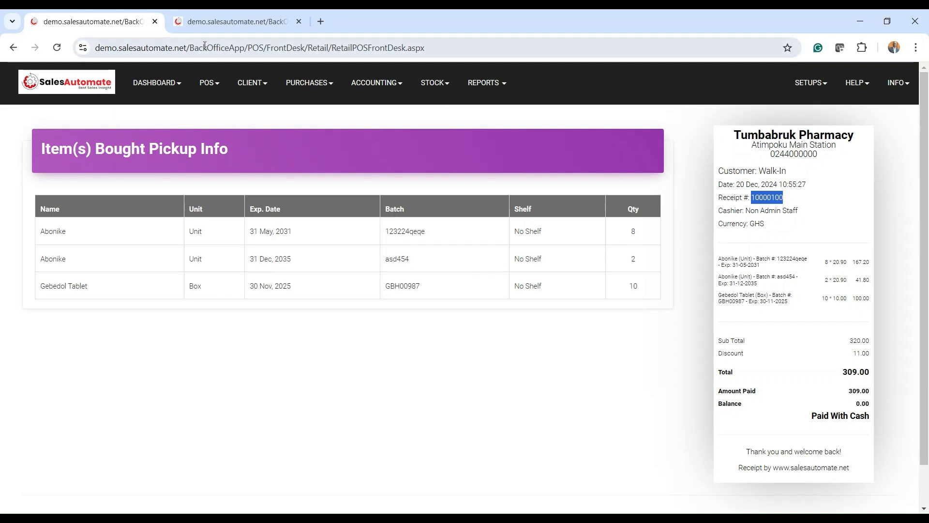
{"action": "left_click", "coordinate": [242, 23]}
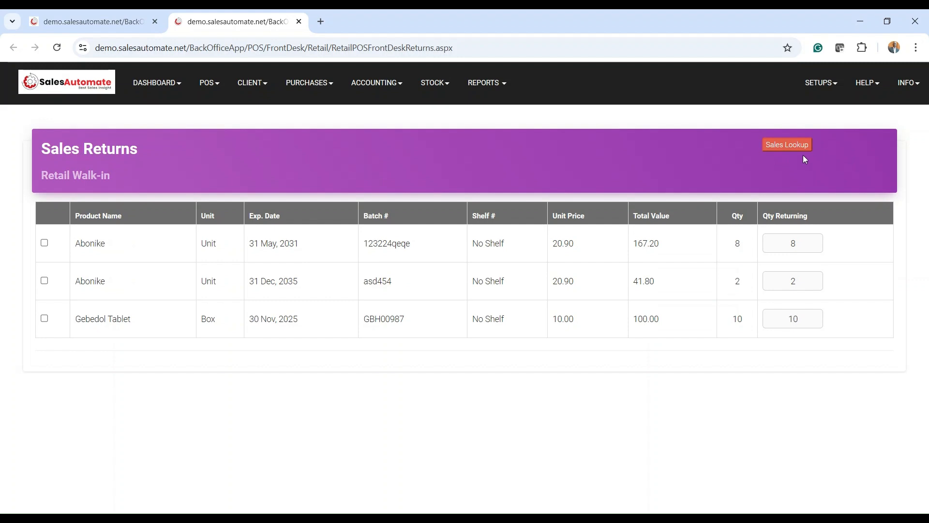
Open the advanced sales lookup for returns and choose Abonike - Unit as the product
{"action": "left_click", "coordinate": [788, 147]}
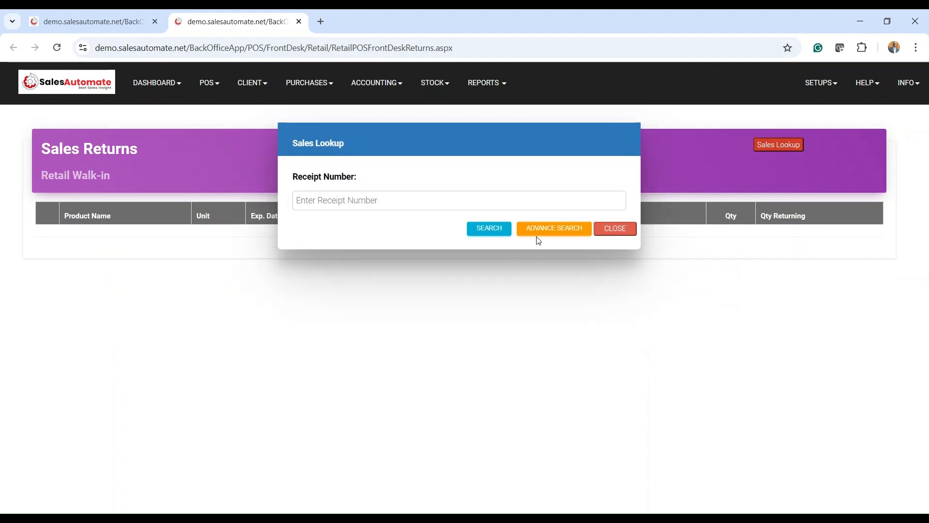
{"action": "left_click", "coordinate": [547, 233]}
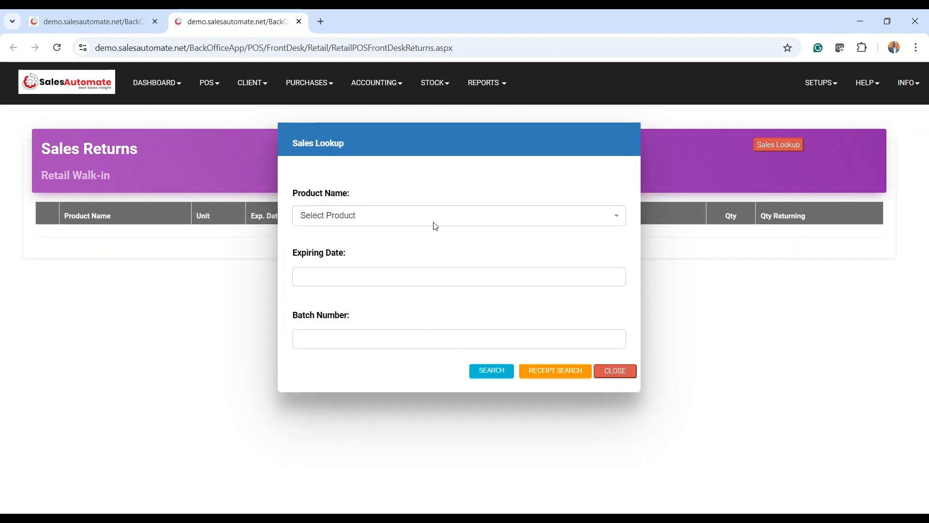
{"action": "left_click", "coordinate": [383, 224]}
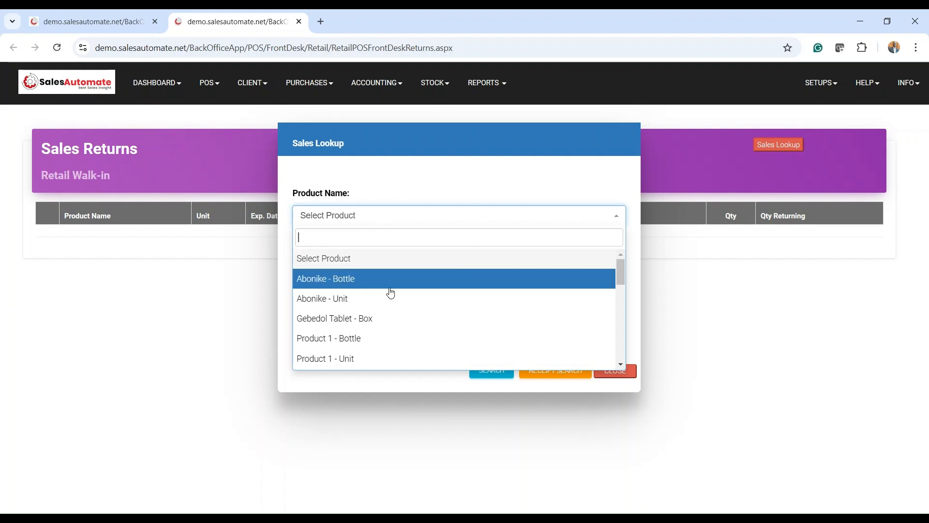
{"action": "left_click", "coordinate": [337, 303]}
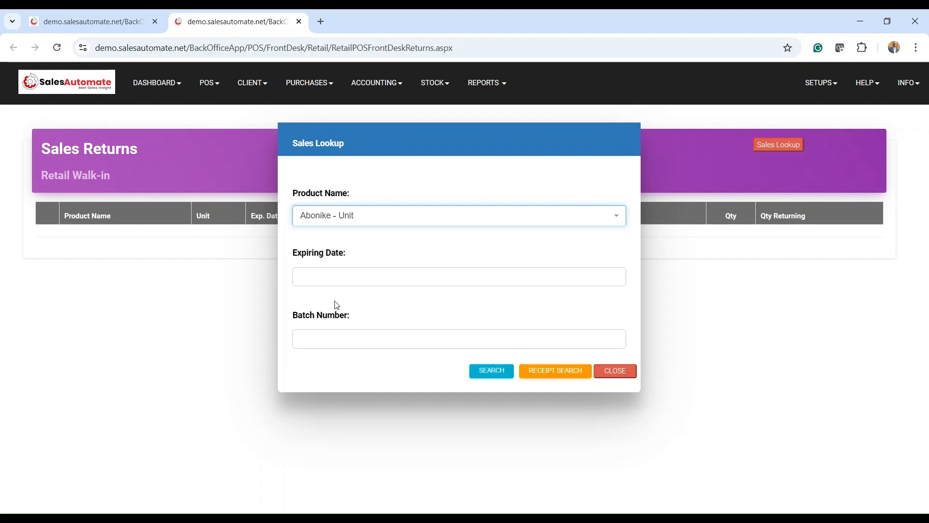
Check the first Abonike item's expiry date on the completed sale and set the lookup's expiring date to 31 May 2031
{"action": "left_click", "coordinate": [86, 24]}
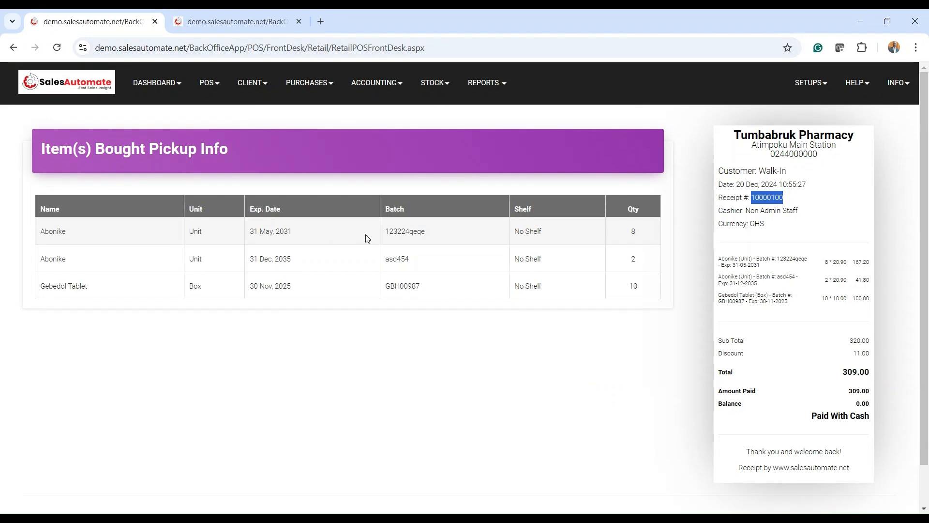
{"action": "left_click_drag", "start_coordinate": [296, 233], "coordinate": [247, 236]}
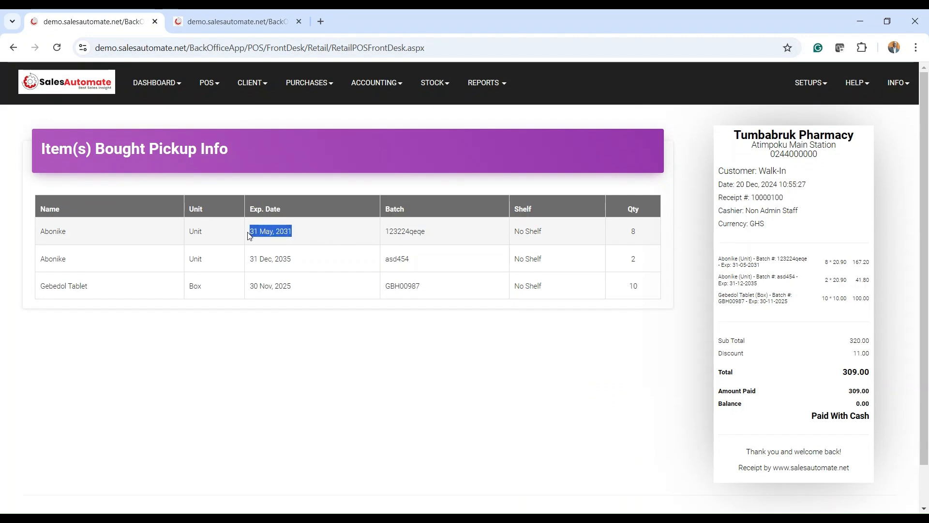
{"action": "left_click", "coordinate": [204, 19]}
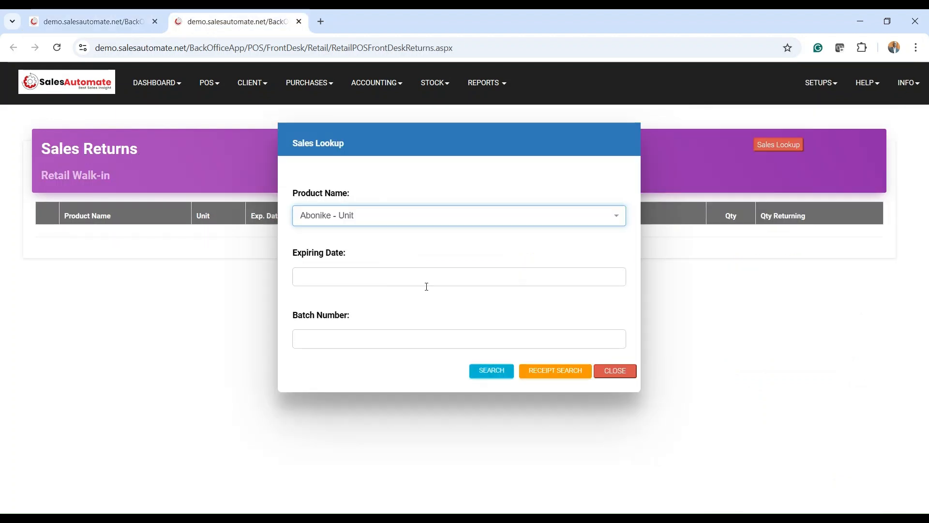
{"action": "left_click", "coordinate": [336, 280]}
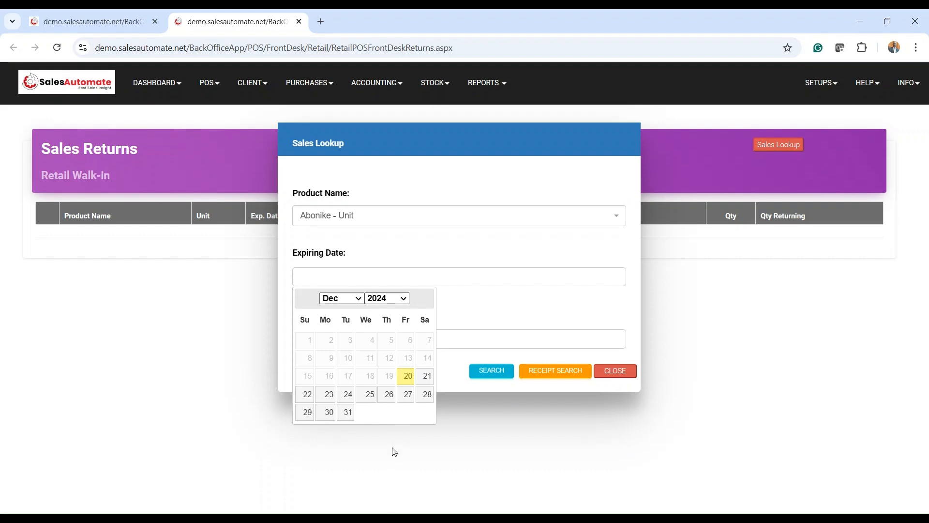
{"action": "left_click", "coordinate": [387, 419]}
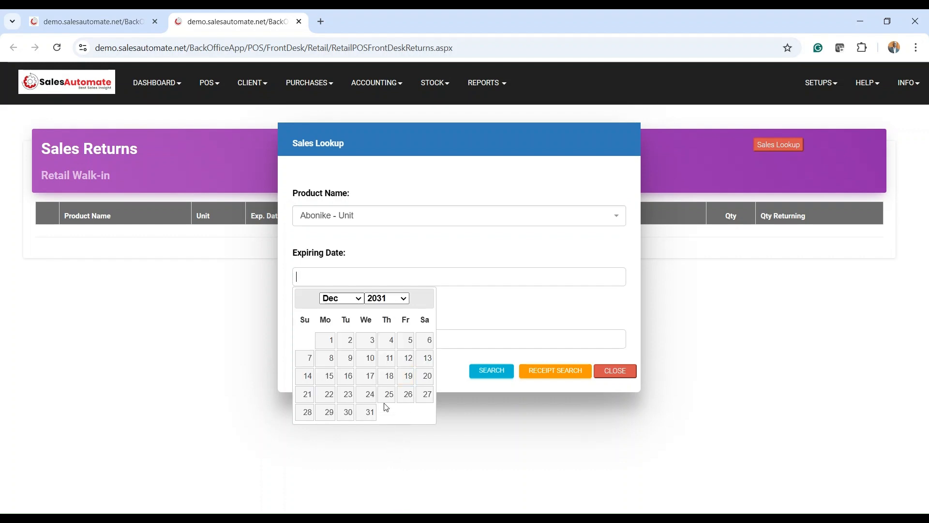
{"action": "left_click", "coordinate": [342, 303]}
{"action": "left_click", "coordinate": [344, 376]}
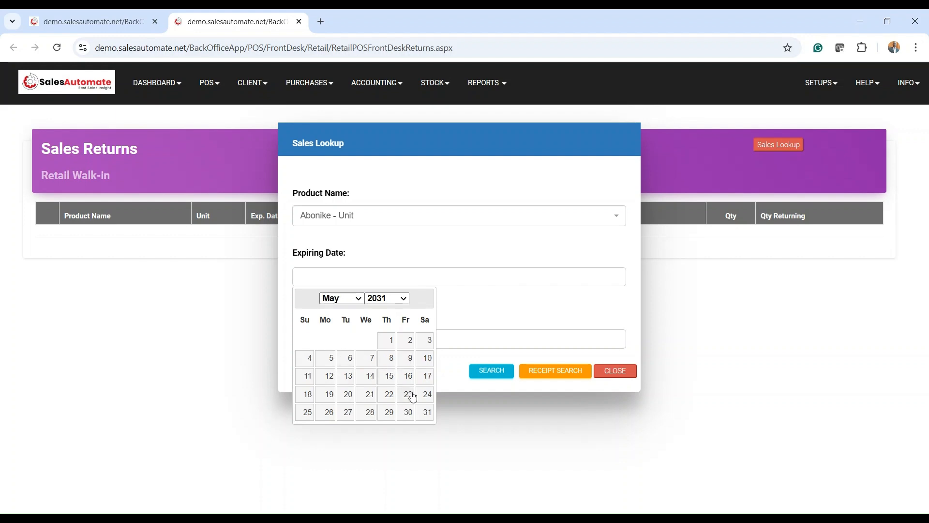
{"action": "left_click", "coordinate": [426, 412]}
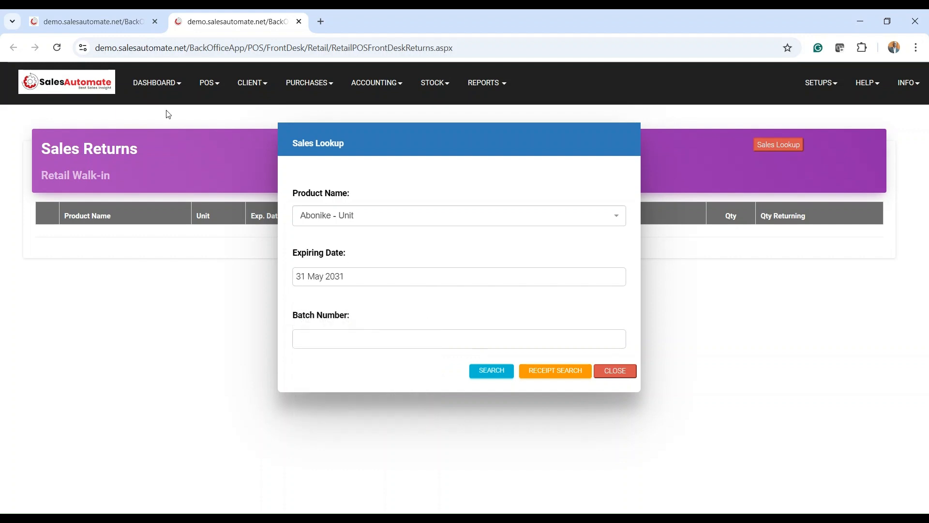
Copy batch number 123224qeqe from the completed sale into the lookup's batch number and search for the matching sales
{"action": "left_click", "coordinate": [94, 23]}
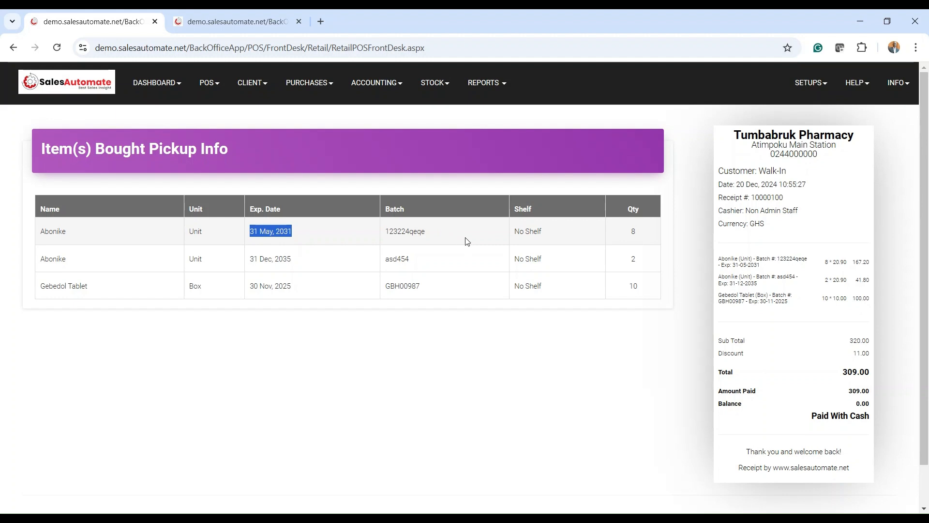
{"action": "left_click_drag", "start_coordinate": [437, 233], "coordinate": [377, 233]}
{"action": "key", "text": "ctrl+c"}
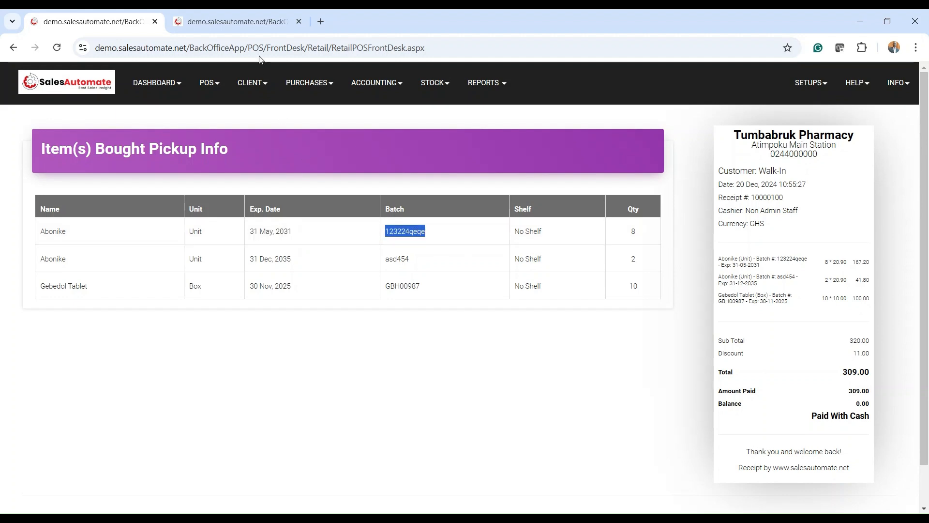
{"action": "left_click", "coordinate": [232, 19]}
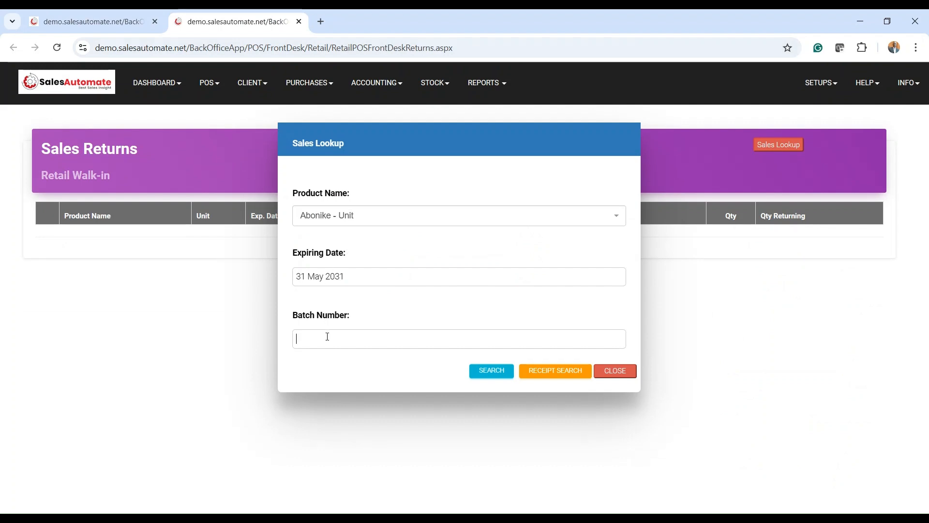
{"action": "key", "text": "ctrl+v"}
{"action": "triple_click", "coordinate": [314, 341]}
{"action": "left_click", "coordinate": [313, 341]}
{"action": "key", "text": "BackSpace"}
{"action": "key", "text": "BackSpace"}
{"action": "key", "text": "BackSpace"}
{"action": "key", "text": "BackSpace"}
{"action": "key", "text": "BackSpace"}
{"action": "key", "text": "BackSpace"}
{"action": "key", "text": "BackSpace"}
{"action": "key", "text": "BackSpace"}
{"action": "left_click", "coordinate": [491, 370]}
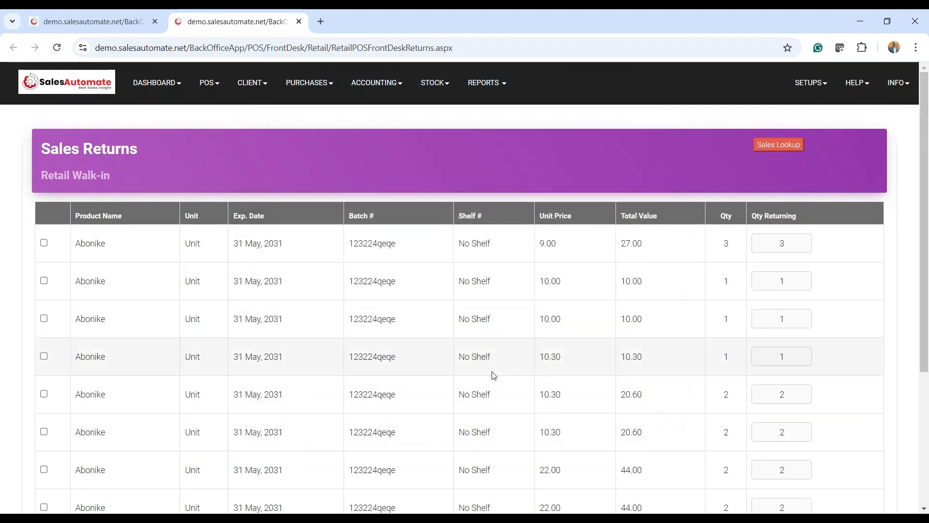
Mark the Abonike line with quantity 8 at unit price 20.90 for return and switch back to the completed sale's pickup info
{"action": "scroll", "coordinate": [655, 332], "scroll_direction": "down", "scroll_amount": 4}
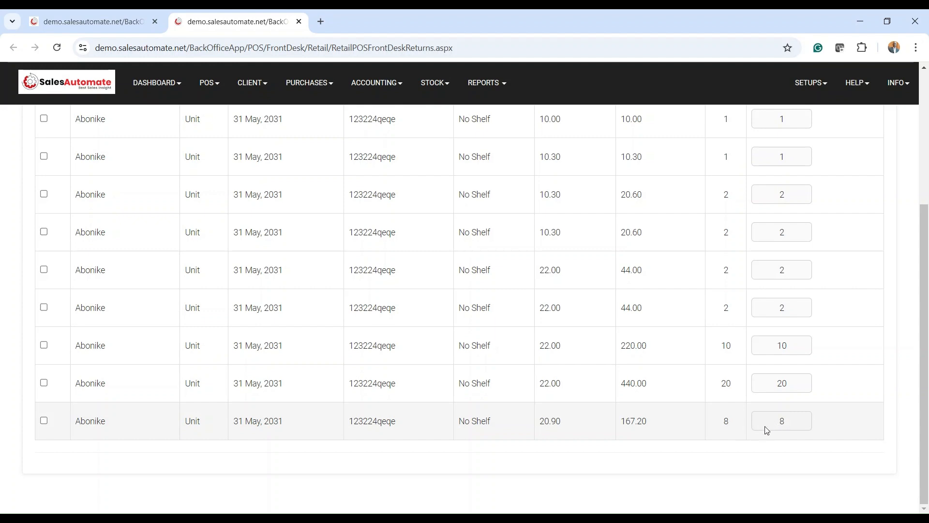
{"action": "left_click", "coordinate": [44, 421]}
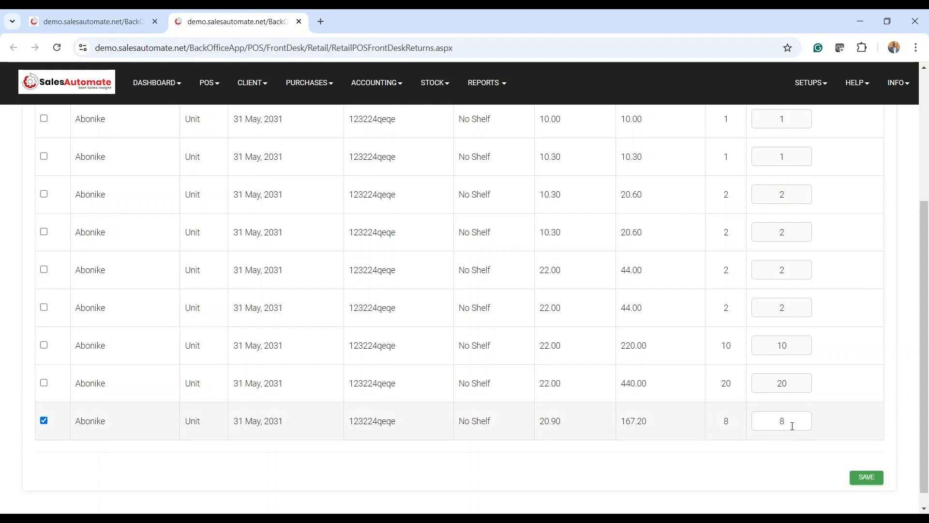
{"action": "double_click", "coordinate": [792, 425]}
{"action": "left_click", "coordinate": [833, 430]}
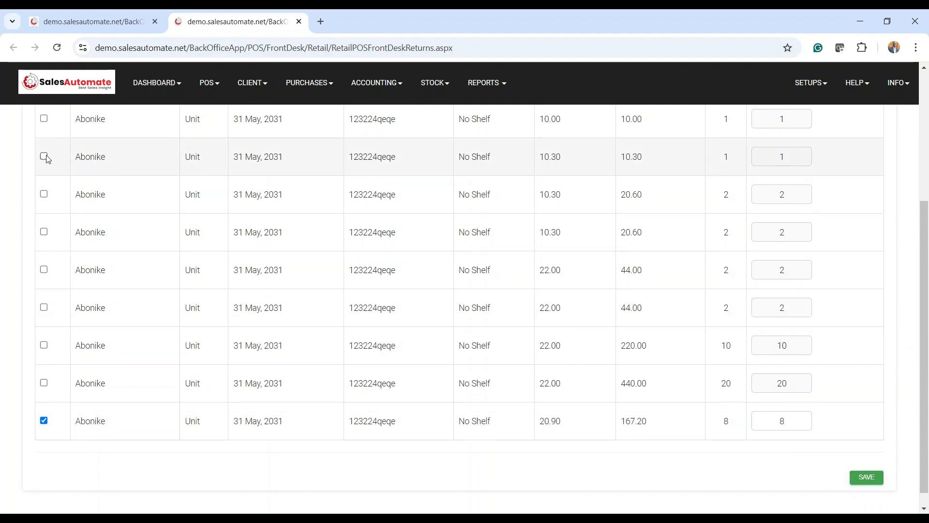
{"action": "left_click", "coordinate": [97, 24]}
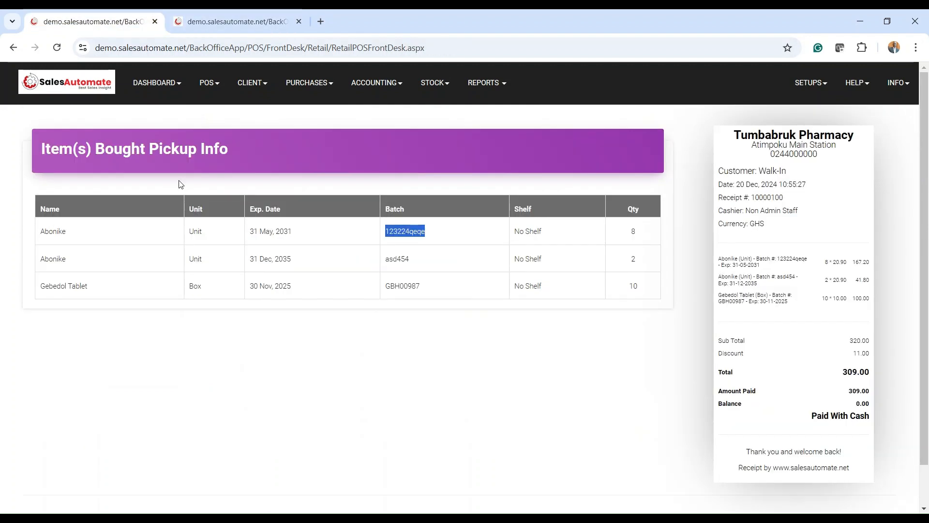